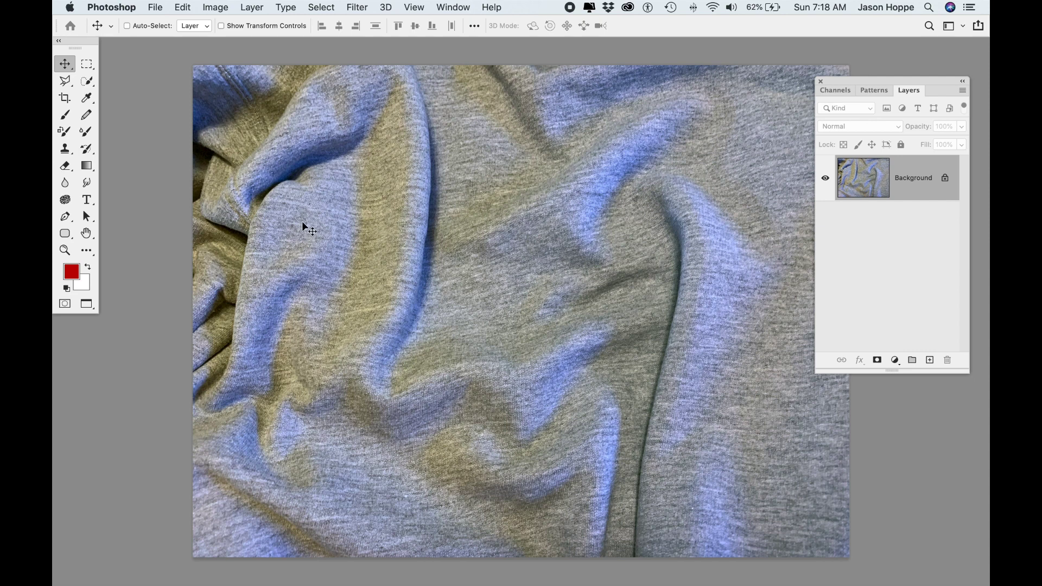
Add a text layer on the sweatshirt, replacing the Lorem Ipsum placeholder with 'Happy House'
{"action": "key", "text": "t"}
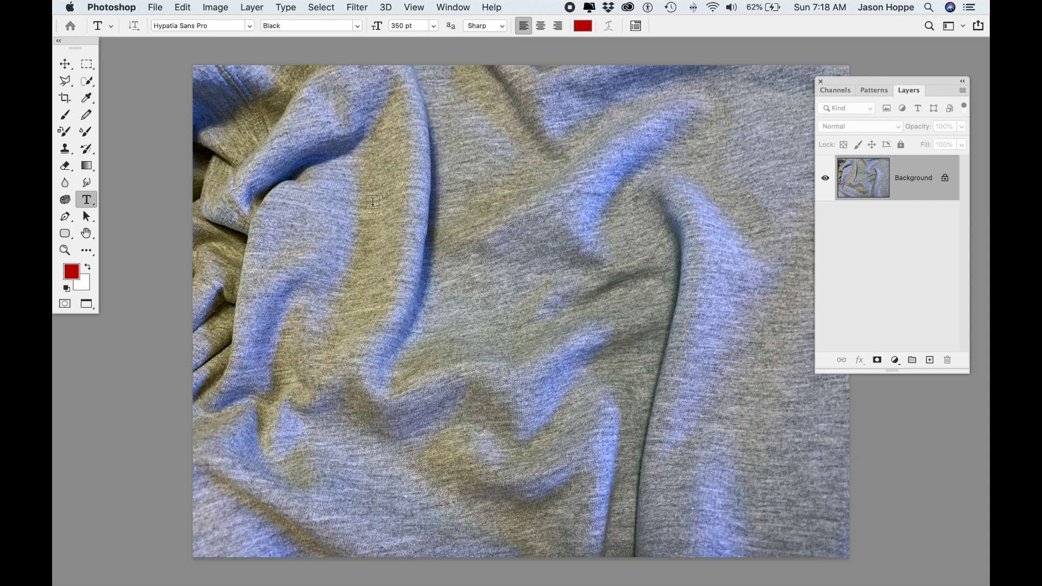
{"action": "left_click", "coordinate": [348, 203]}
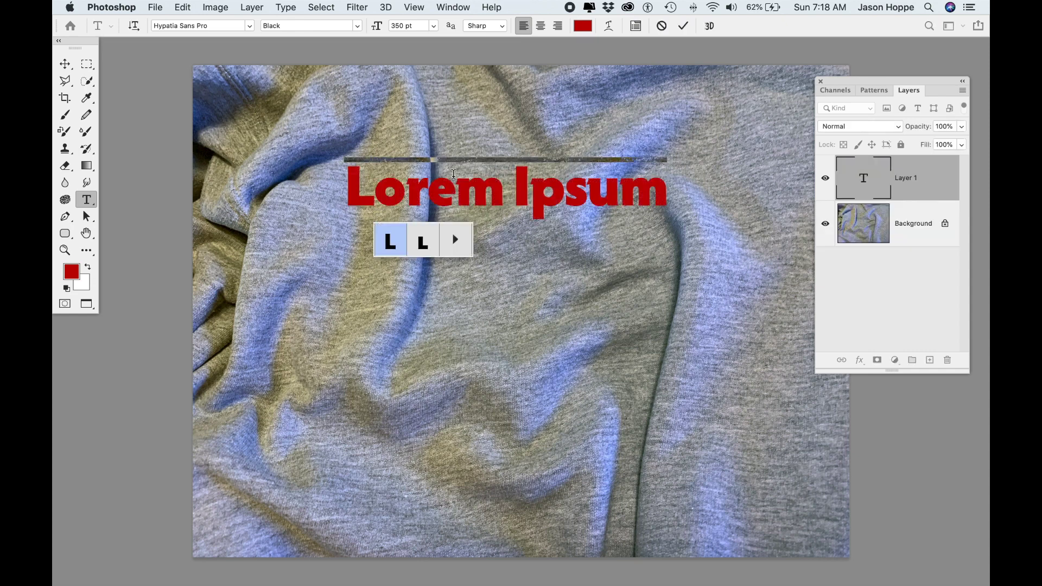
{"action": "double_click", "coordinate": [454, 174]}
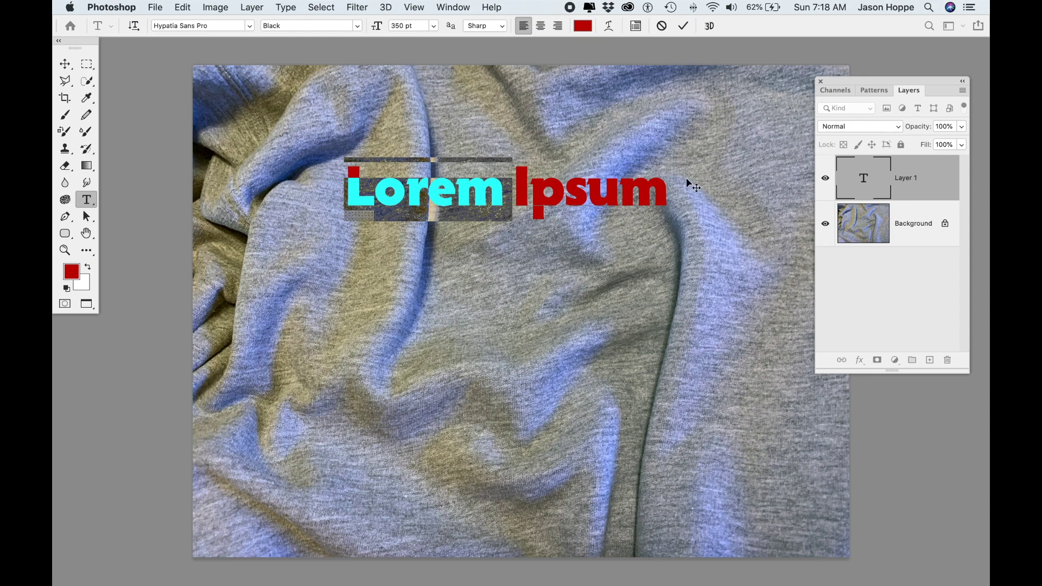
{"action": "left_click_drag", "start_coordinate": [664, 187], "coordinate": [277, 198]}
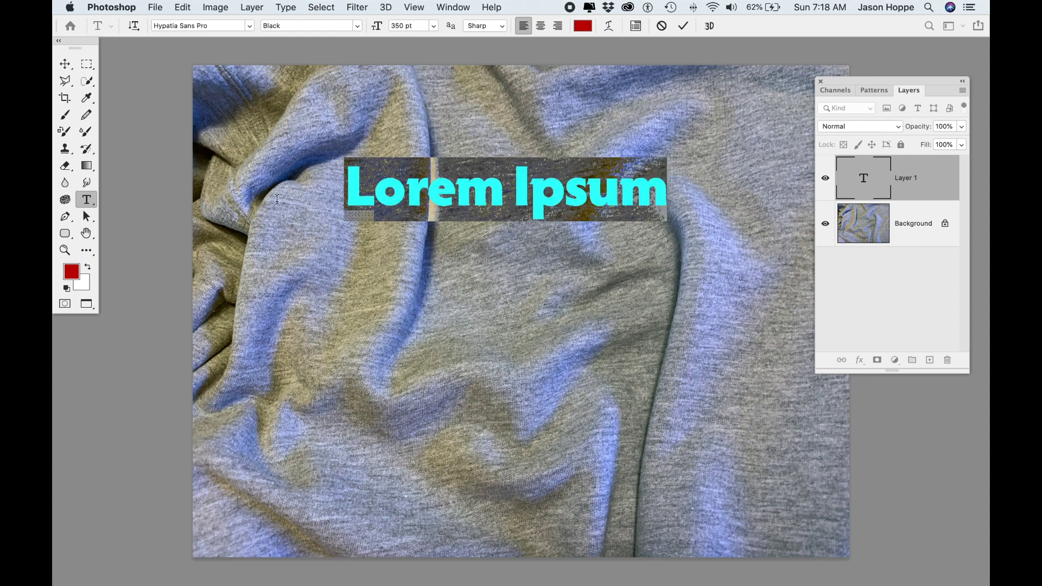
{"action": "type", "text": "H"}
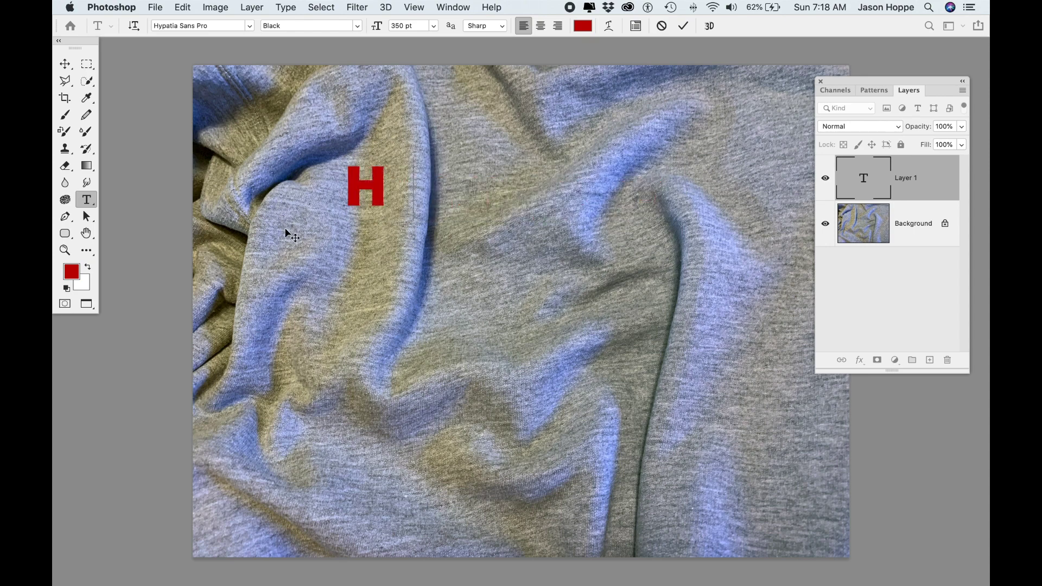
{"action": "type", "text": "appy House"}
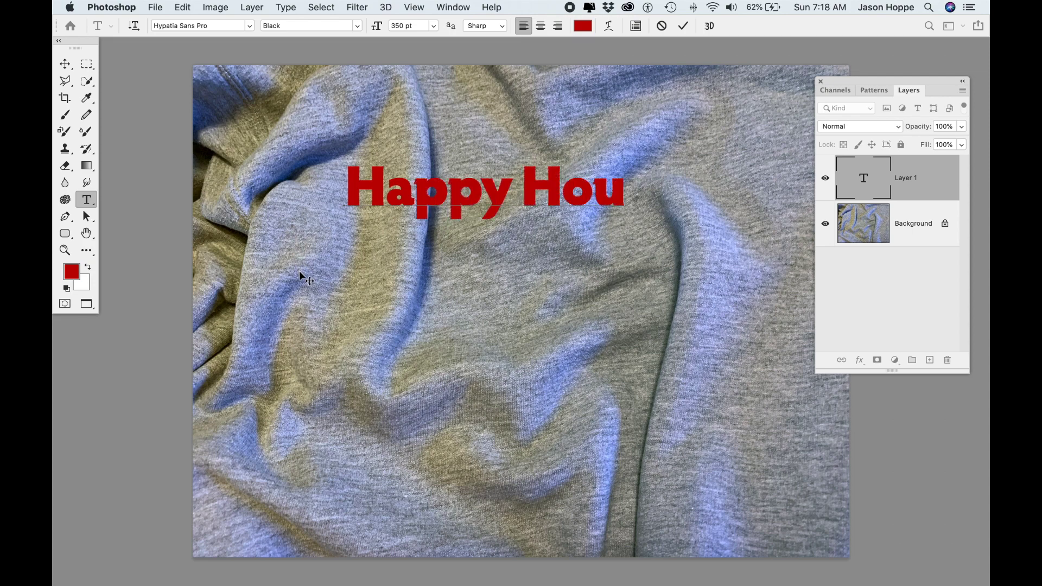
Colour the Happy House text deep red, keep Hypatia Sans Pro, and commit it
{"action": "triple_click", "coordinate": [451, 176]}
{"action": "key", "text": "super+h"}
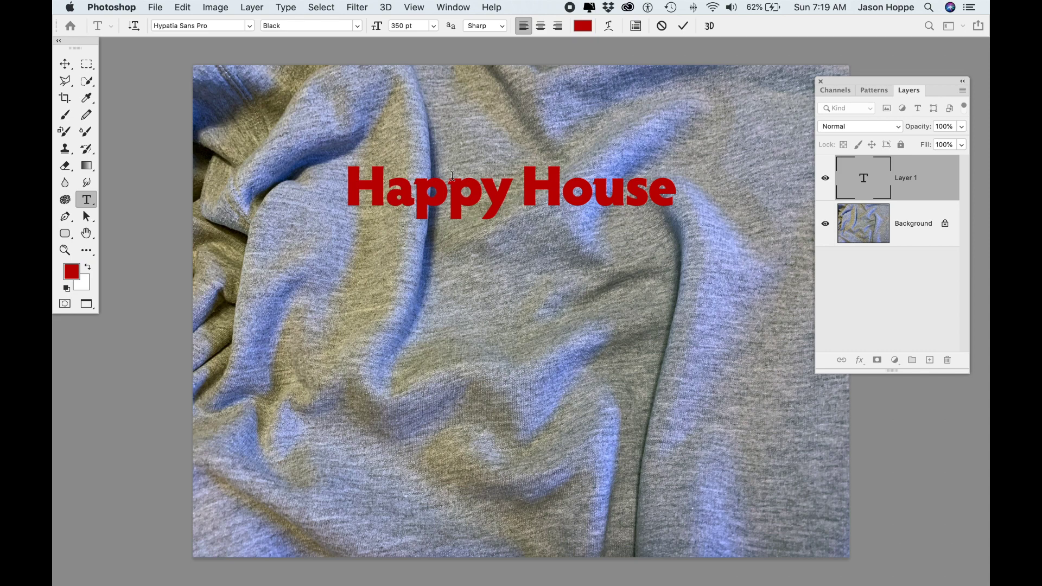
{"action": "left_click", "coordinate": [581, 26]}
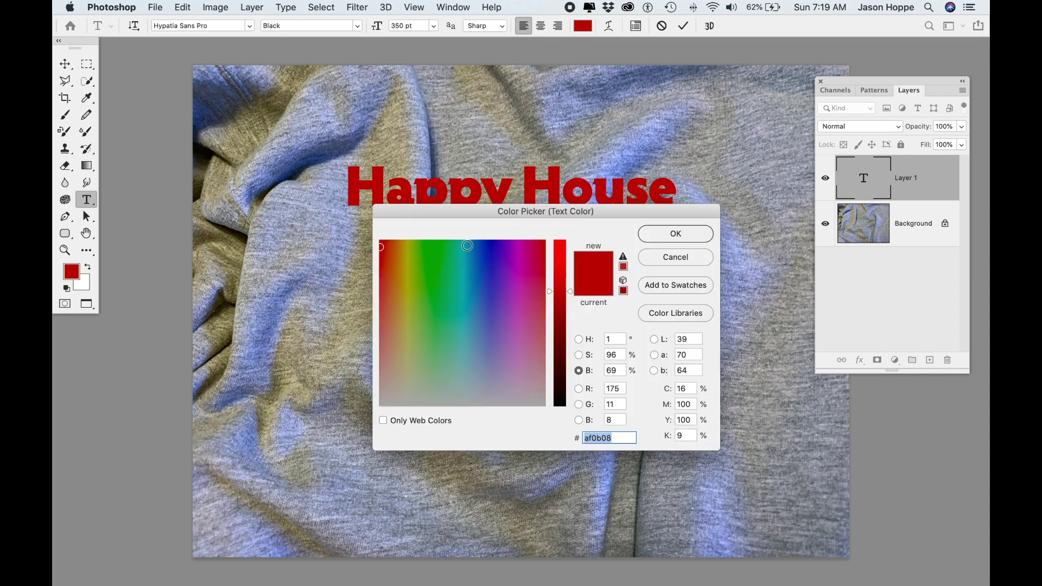
{"action": "left_click", "coordinate": [522, 243]}
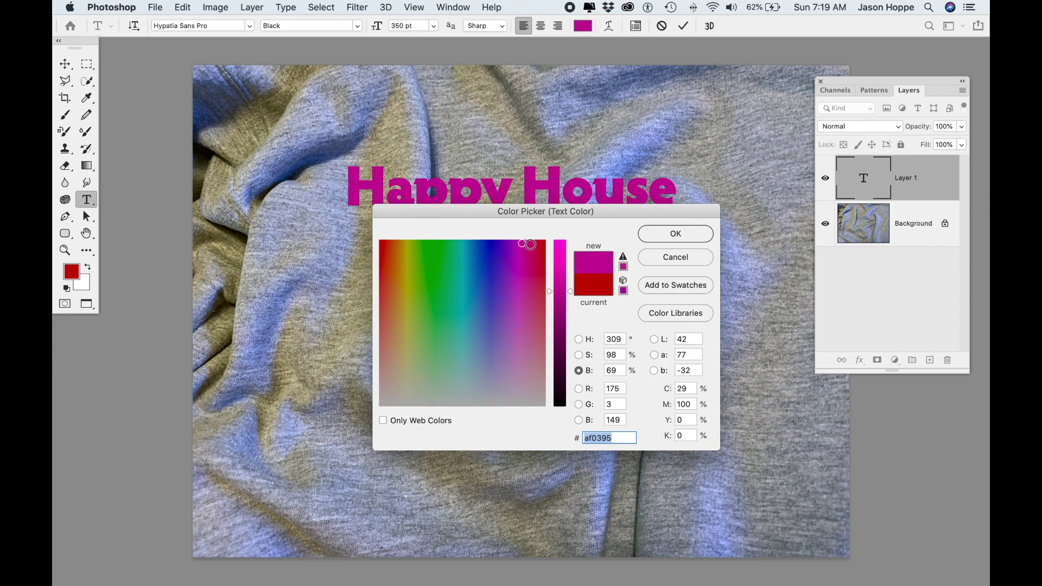
{"action": "left_click", "coordinate": [541, 244]}
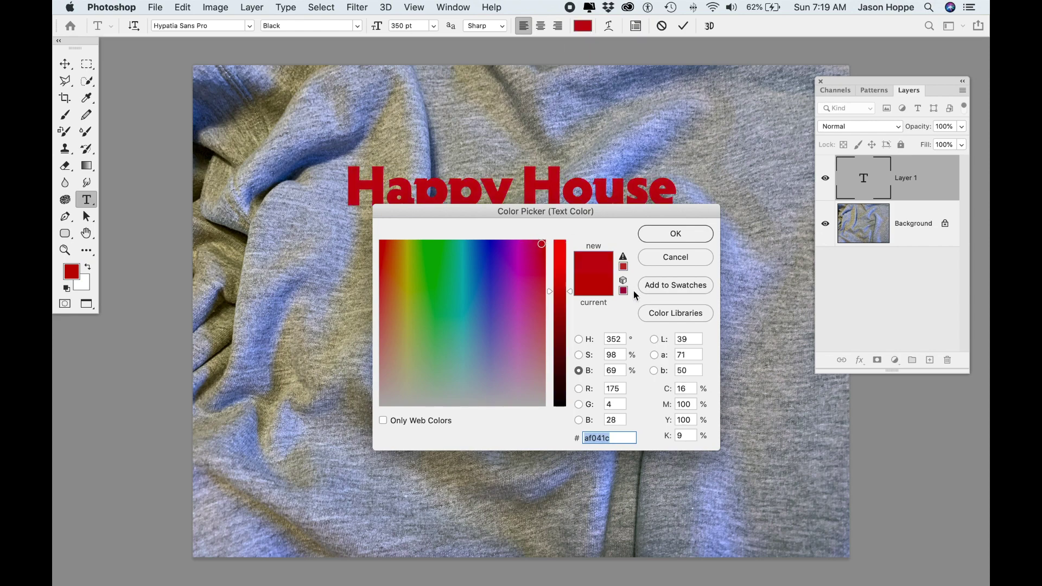
{"action": "left_click", "coordinate": [661, 238]}
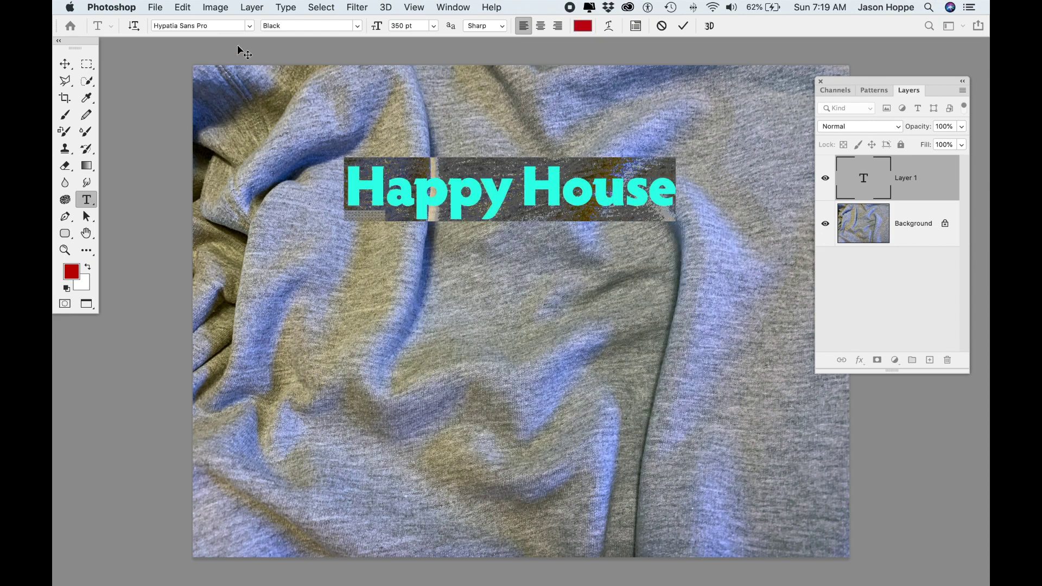
{"action": "left_click", "coordinate": [250, 26]}
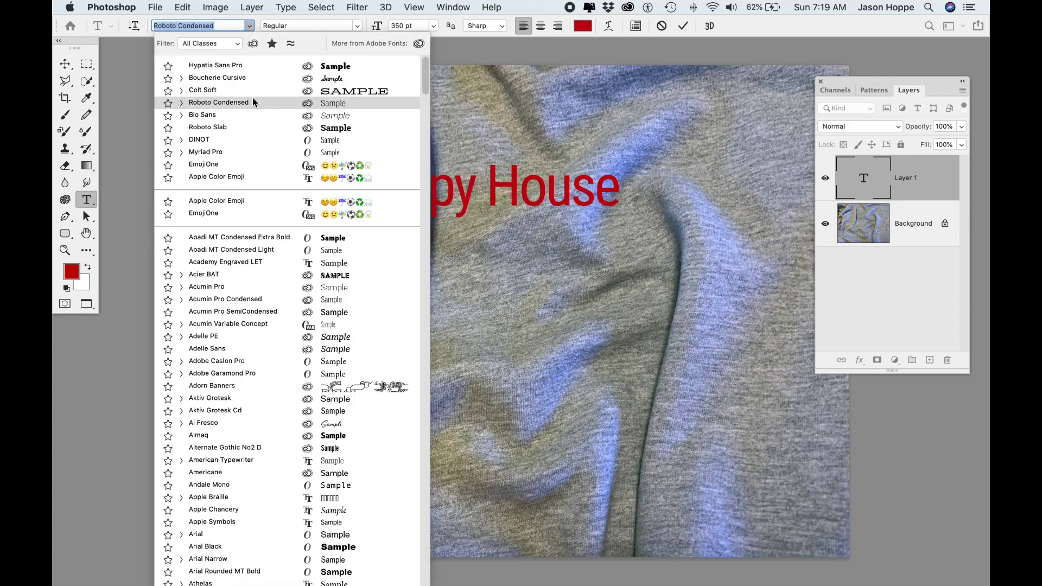
{"action": "left_click", "coordinate": [251, 65]}
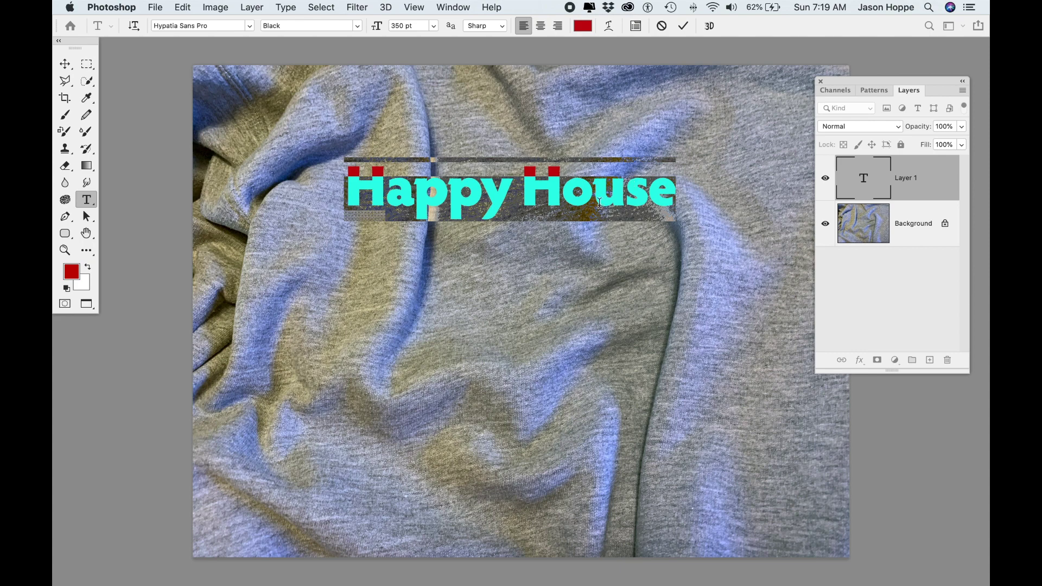
{"action": "key", "text": "super+Return"}
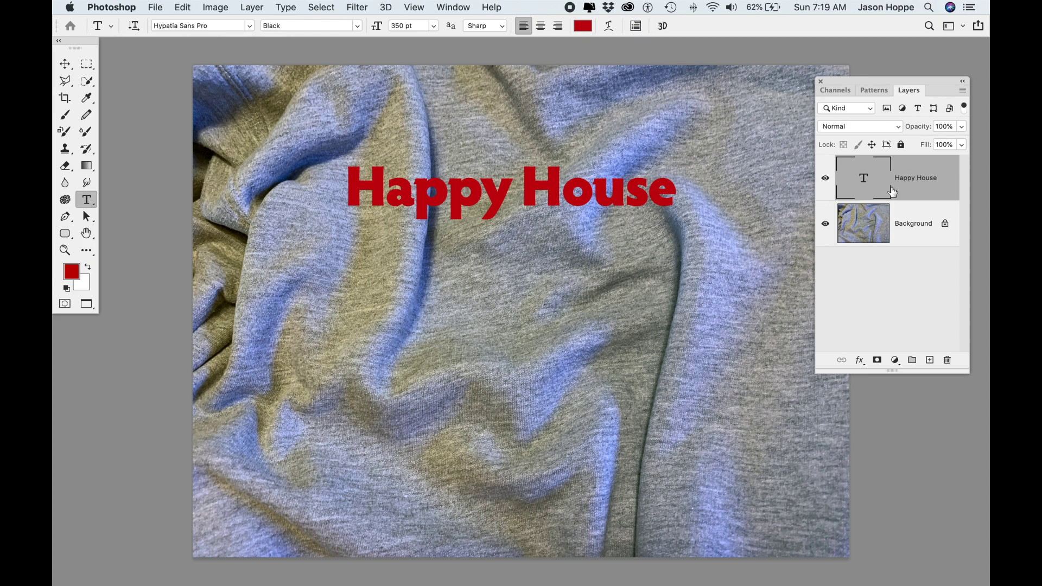
Convert the Happy House layer to a smart object and move it down and left
{"action": "right_click", "coordinate": [919, 189]}
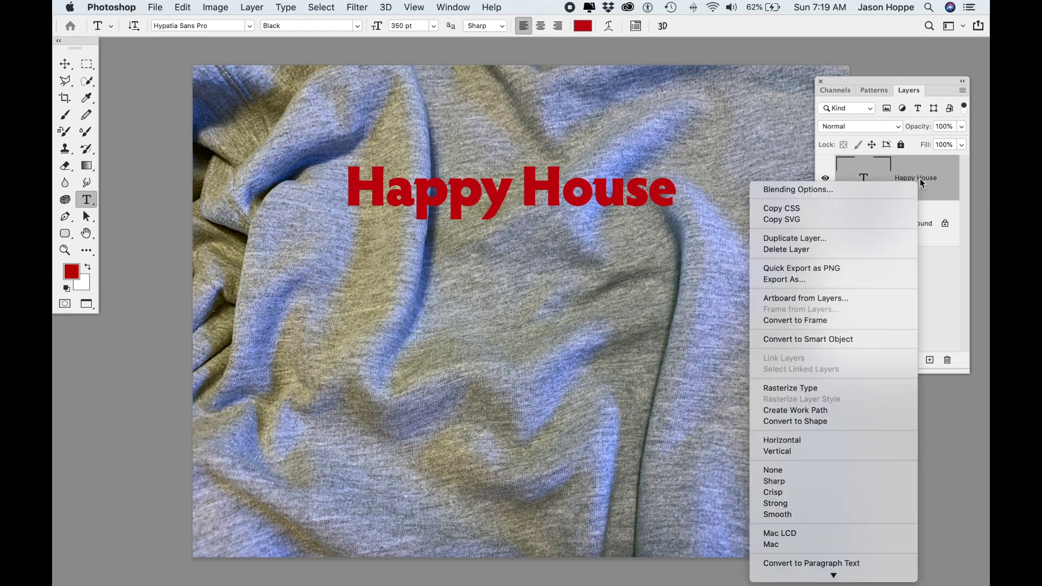
{"action": "left_click", "coordinate": [836, 340]}
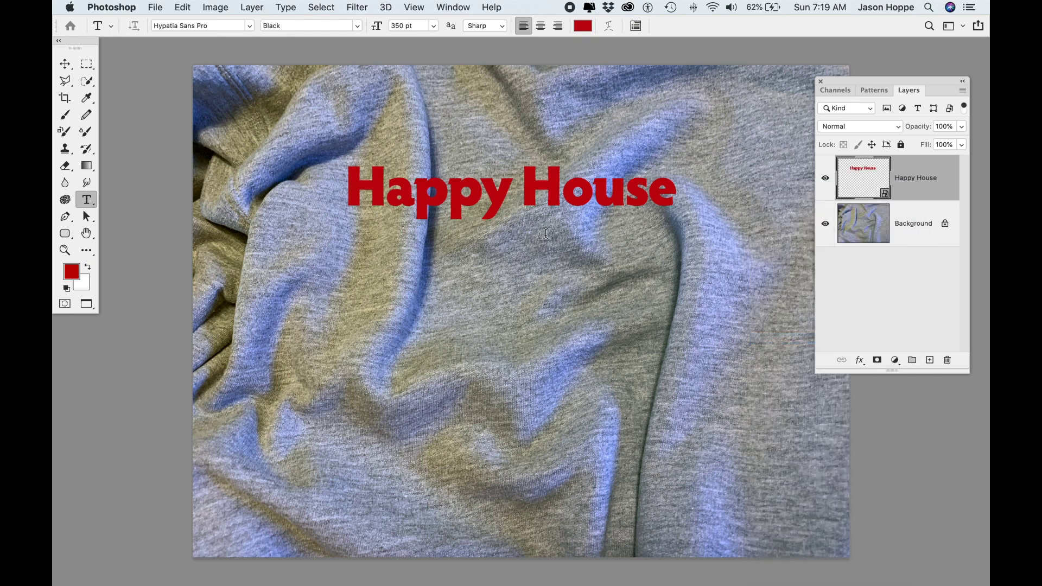
{"action": "left_click", "coordinate": [73, 70]}
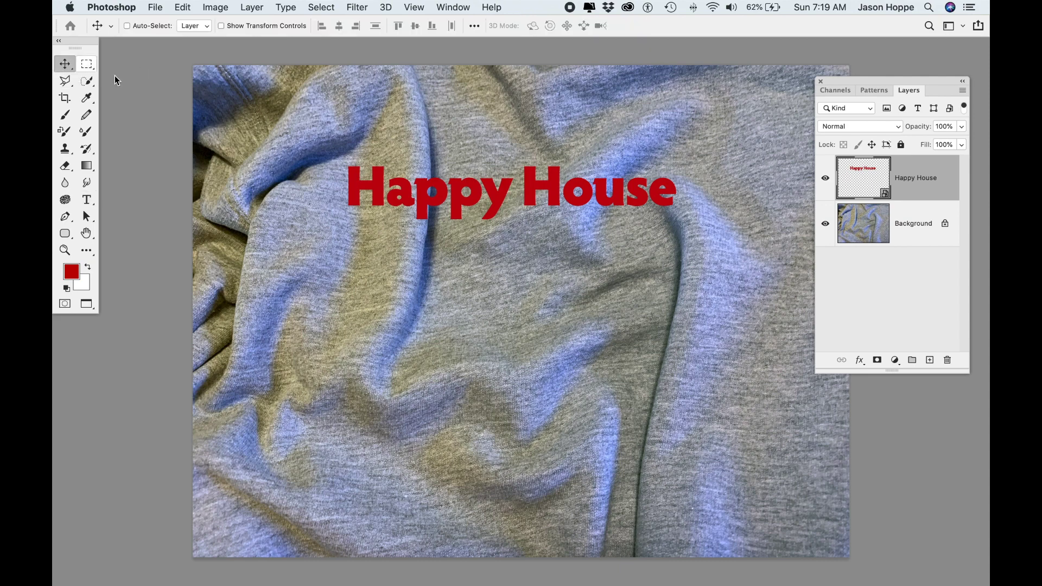
{"action": "left_click_drag", "start_coordinate": [557, 198], "coordinate": [544, 235]}
Rotate the text counter-clockwise to about -8 degrees and apply the transform
{"action": "key", "text": "ctrl+t"}
{"action": "left_click_drag", "start_coordinate": [690, 188], "coordinate": [678, 163]}
{"action": "mouse_move", "coordinate": [520, 246]}
{"action": "left_mouse_down"}
{"action": "mouse_move", "coordinate": [512, 269]}
{"action": "mouse_move", "coordinate": [575, 255]}
{"action": "mouse_move", "coordinate": [538, 253]}
{"action": "left_mouse_up"}
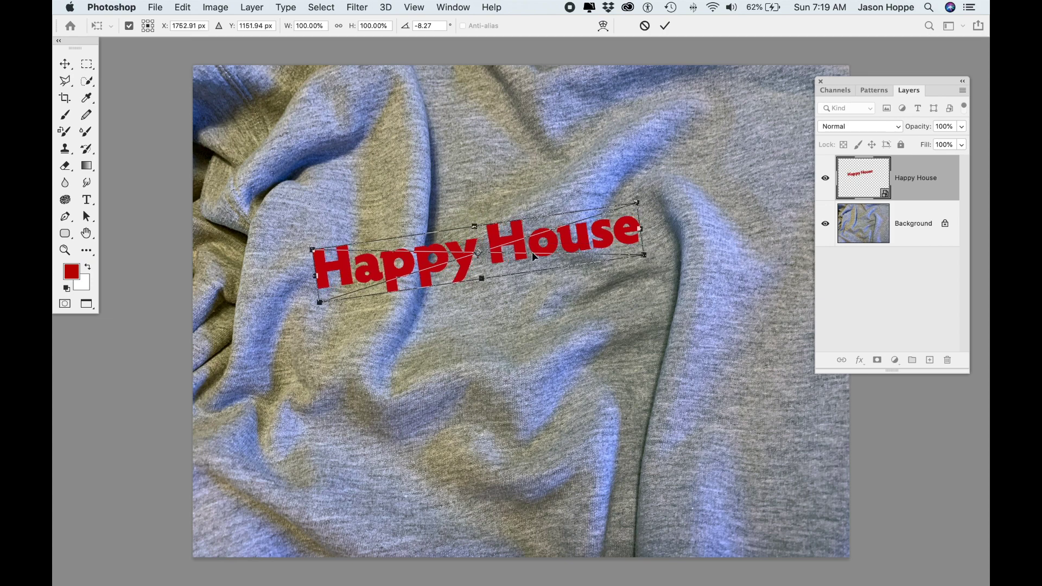
{"action": "key", "text": "Return"}
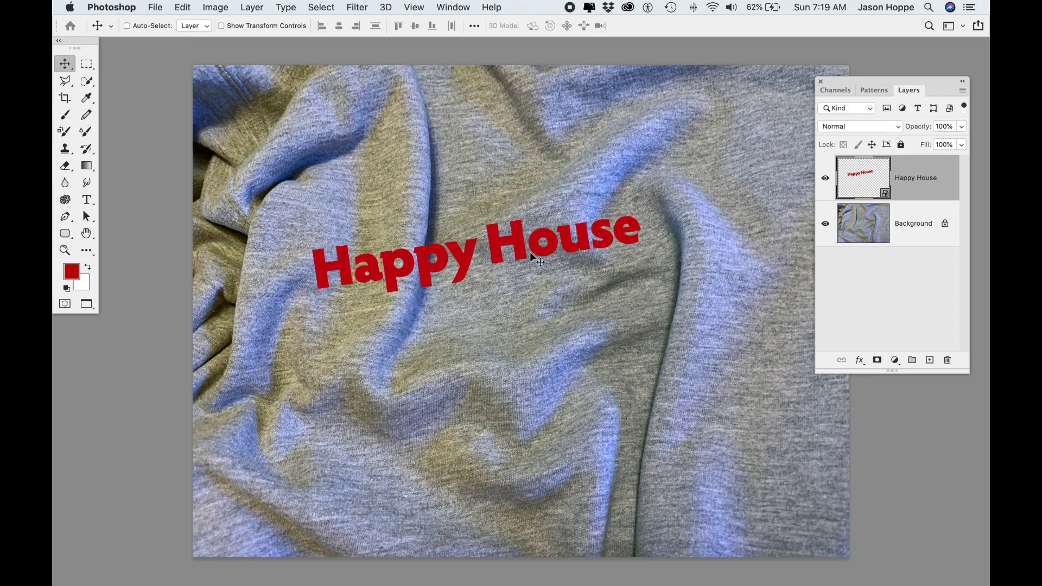
Duplicate the fabric Background layer into a New document with Duplicate Layer
{"action": "left_click", "coordinate": [870, 223]}
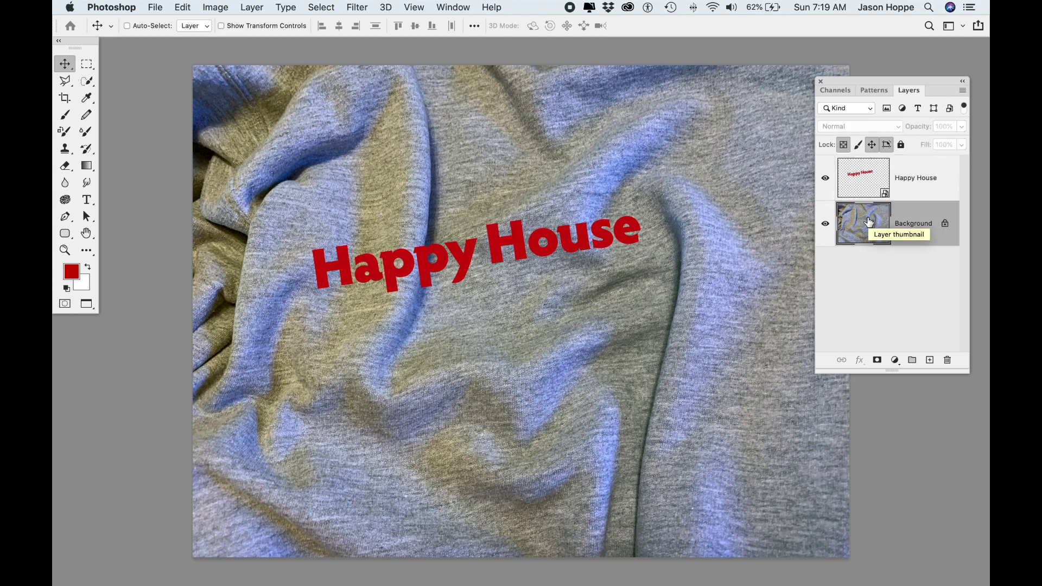
{"action": "right_click", "coordinate": [912, 223]}
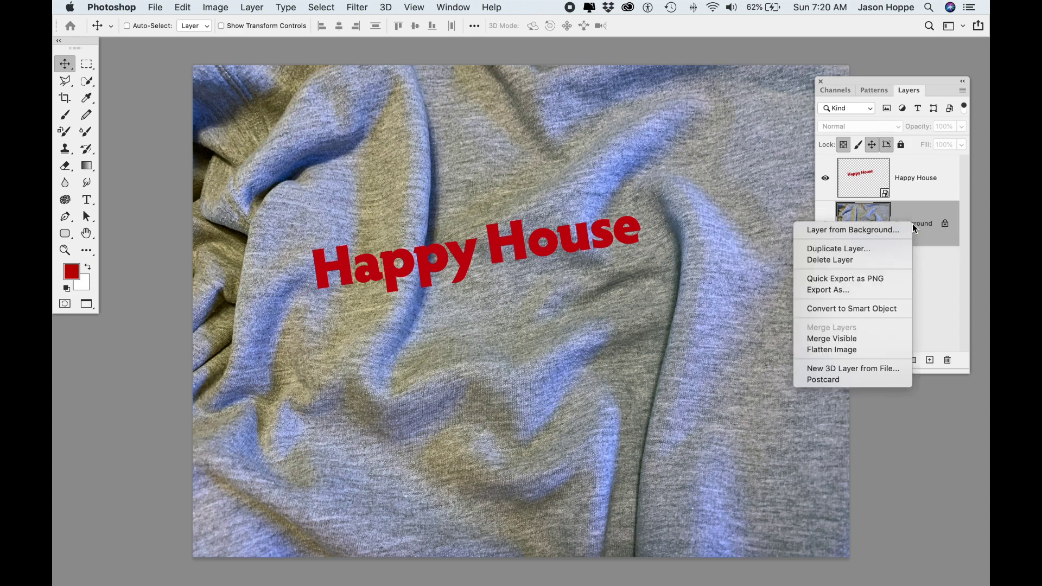
{"action": "left_click", "coordinate": [873, 248]}
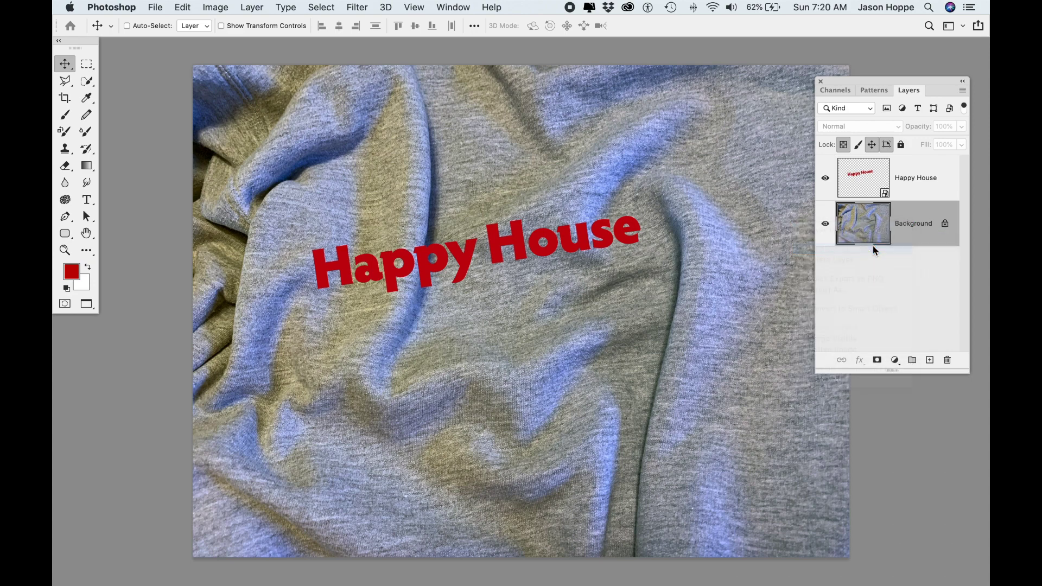
{"action": "left_click", "coordinate": [488, 256]}
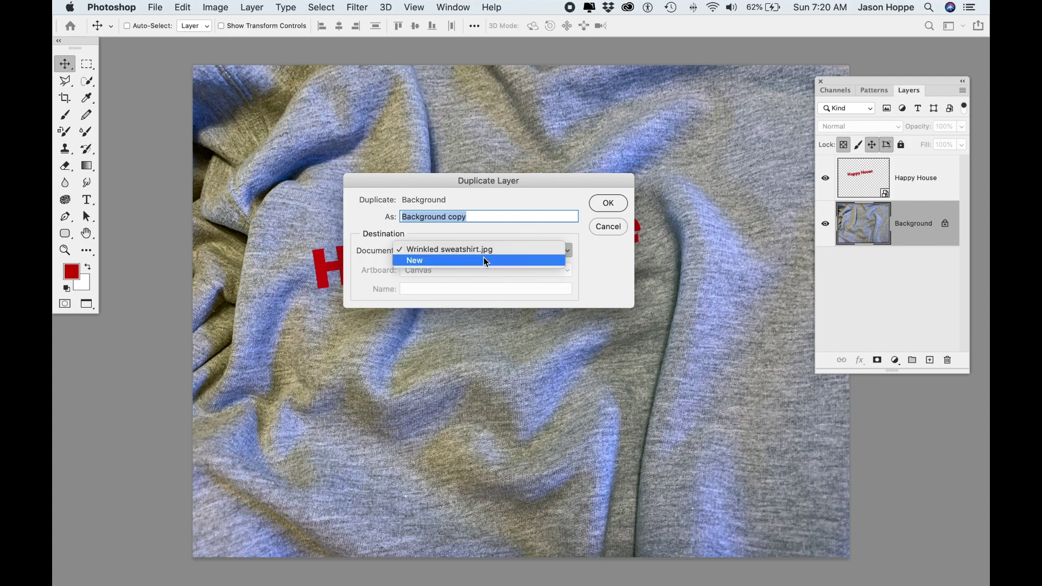
{"action": "left_click", "coordinate": [478, 260]}
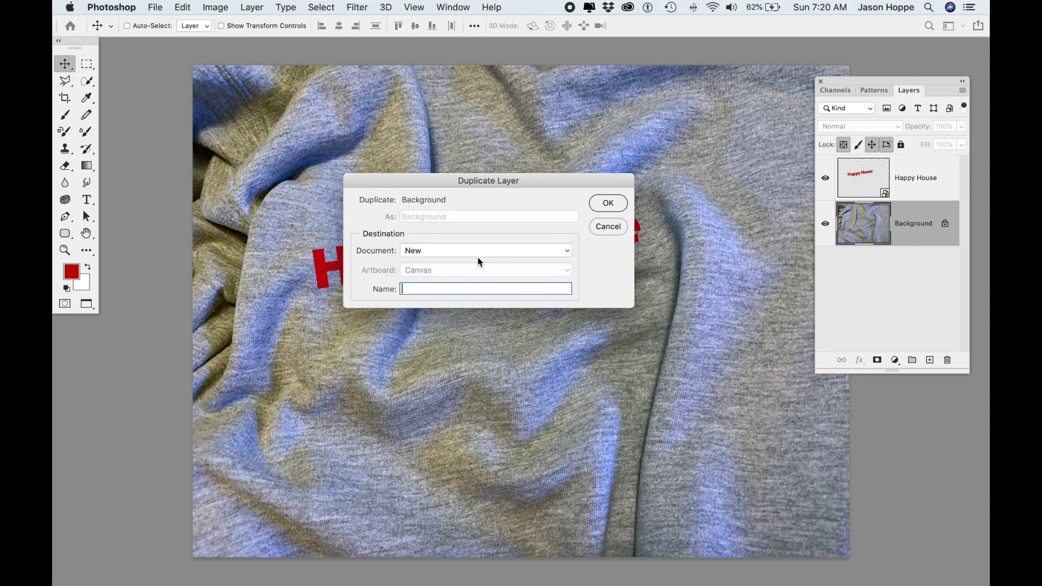
{"action": "left_click", "coordinate": [626, 202]}
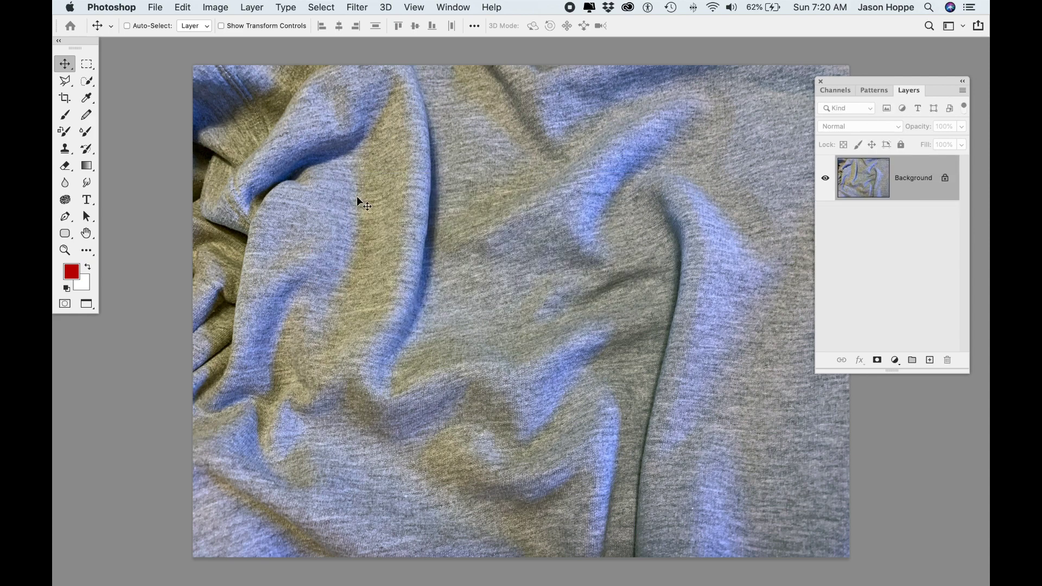
Desaturate the duplicated fabric photo to grayscale
{"action": "left_click", "coordinate": [212, 5]}
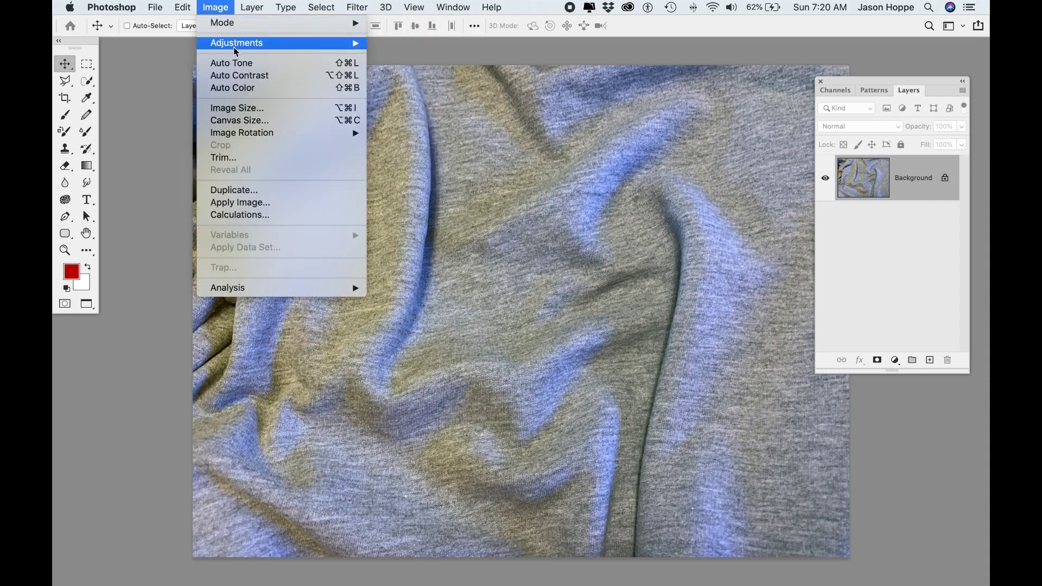
{"action": "mouse_move", "coordinate": [235, 51]}
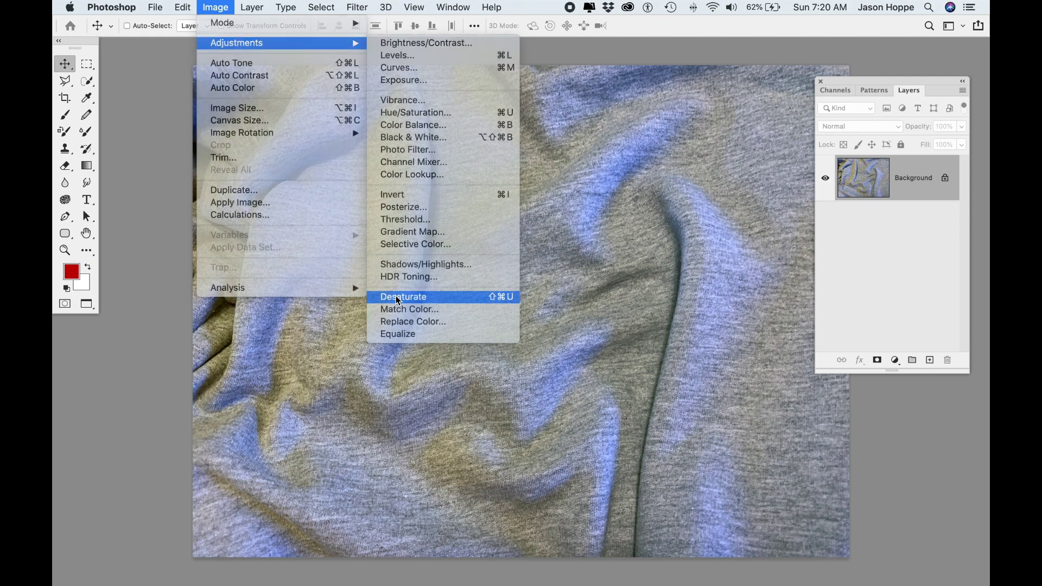
{"action": "left_click", "coordinate": [396, 298]}
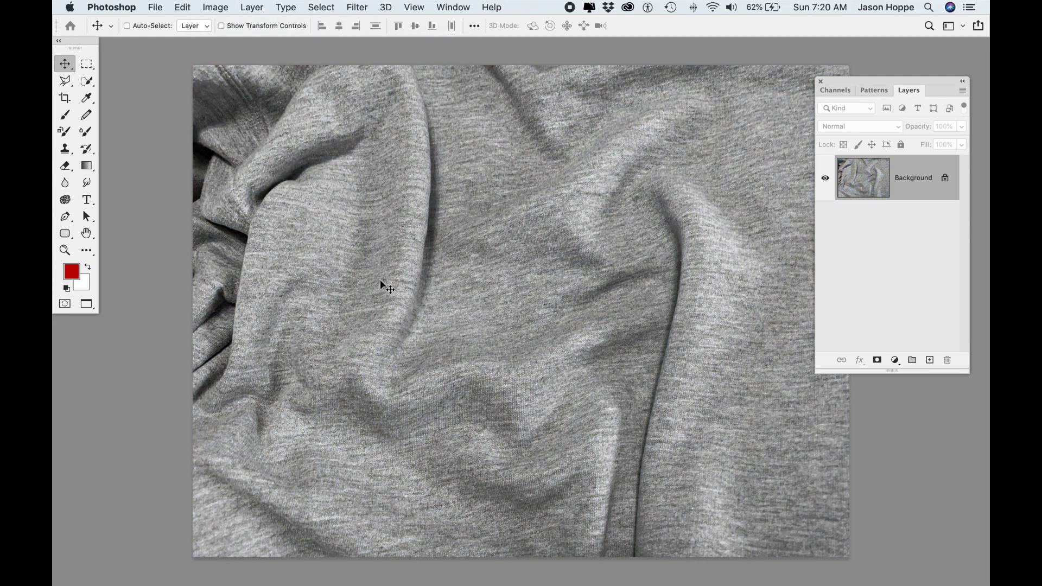
Save it as 'Displacement map for sweatshirt' in Displacement Mapping and close it
{"action": "key", "text": "super+shift+s"}
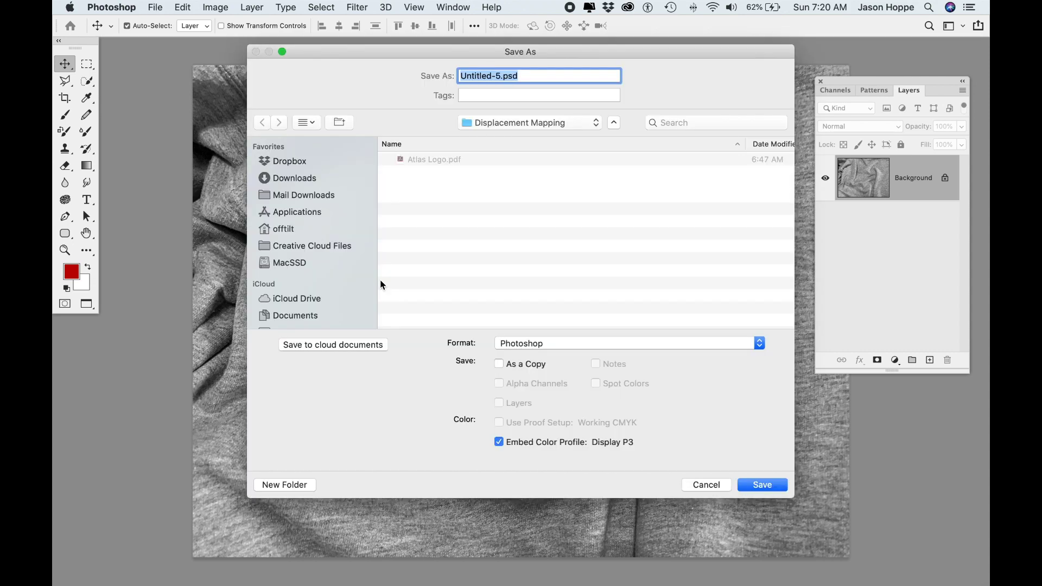
{"action": "type", "text": "Dis"}
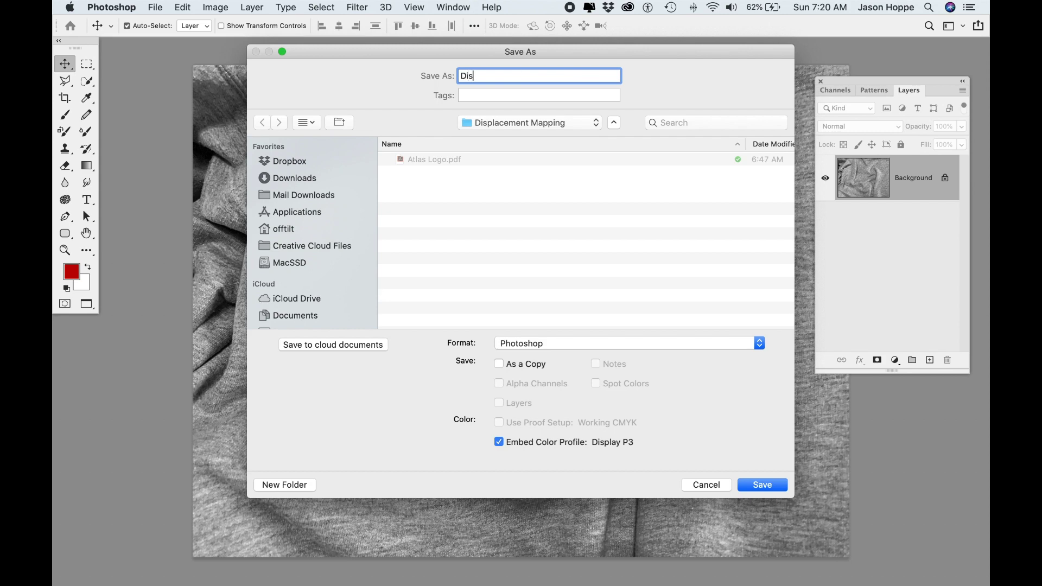
{"action": "type", "text": "placment"}
{"action": "key", "text": "BackSpace"}
{"action": "key", "text": "BackSpace"}
{"action": "key", "text": "BackSpace"}
{"action": "key", "text": "BackSpace"}
{"action": "type", "text": "ment map for sweatshirt"}
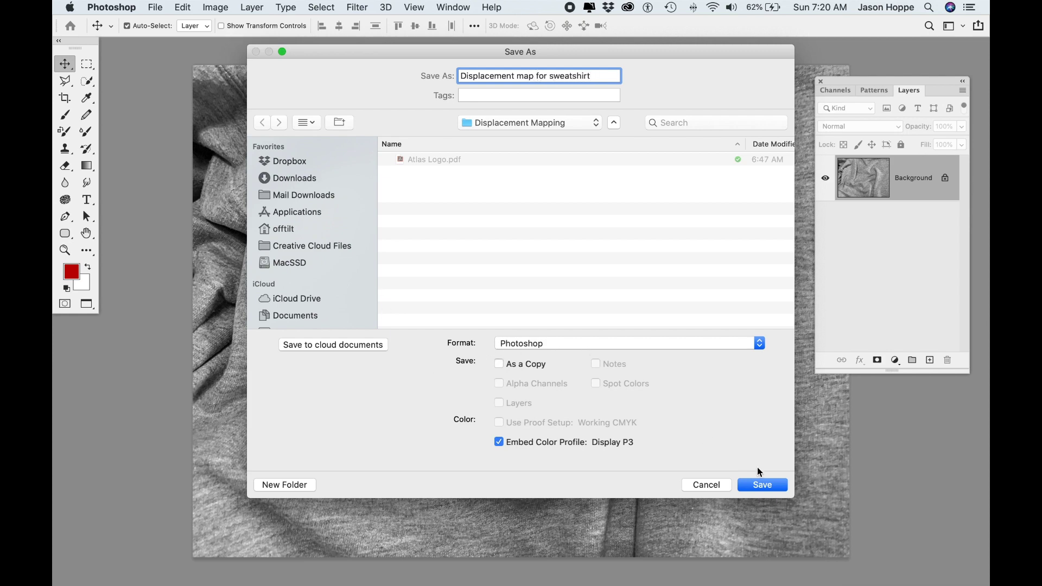
{"action": "left_click", "coordinate": [764, 487]}
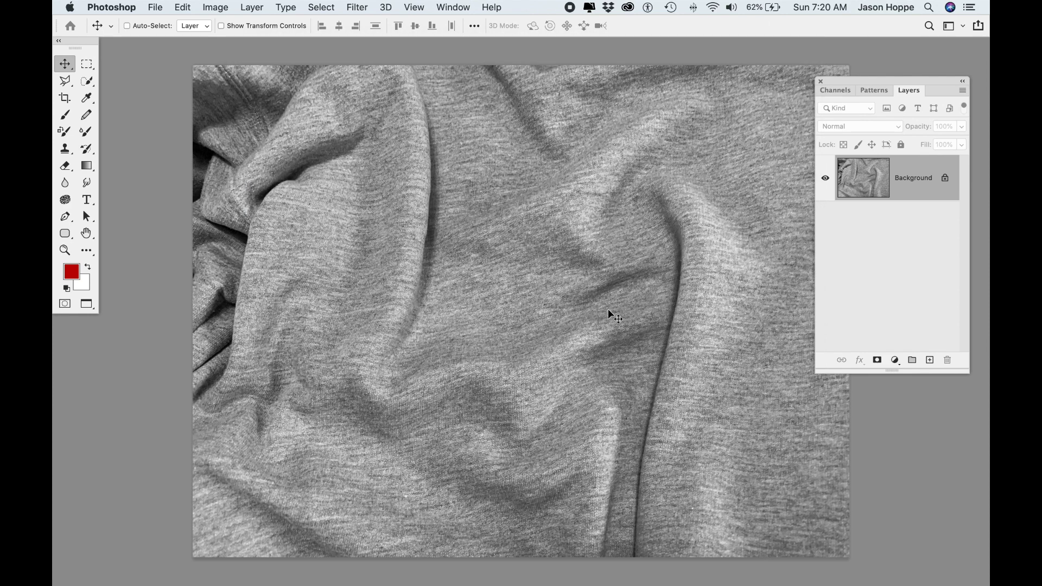
{"action": "key", "text": "super"}
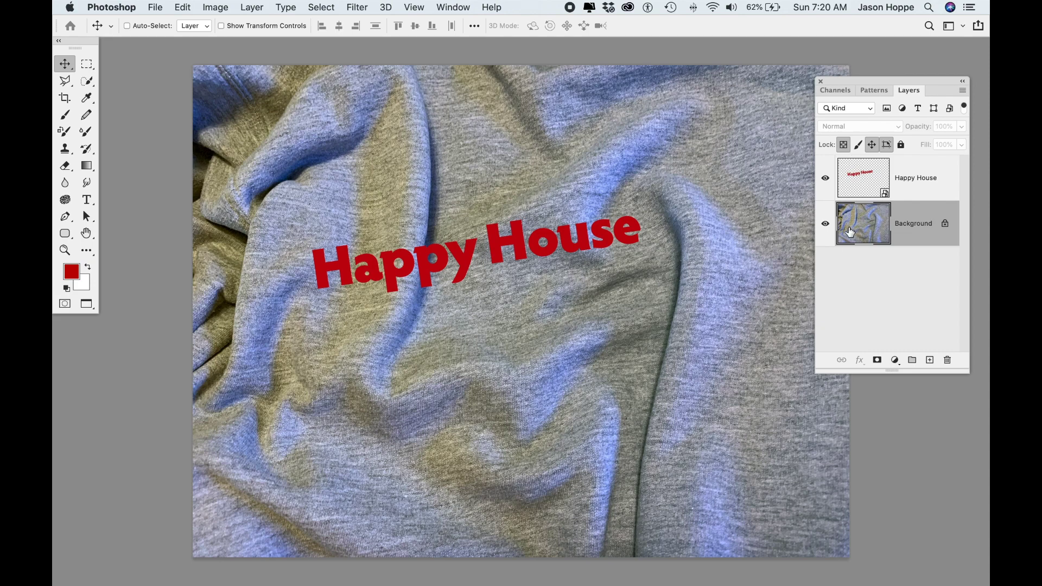
Select the Happy House layer and widen the Layers panel to read layer names
{"action": "left_click", "coordinate": [864, 186]}
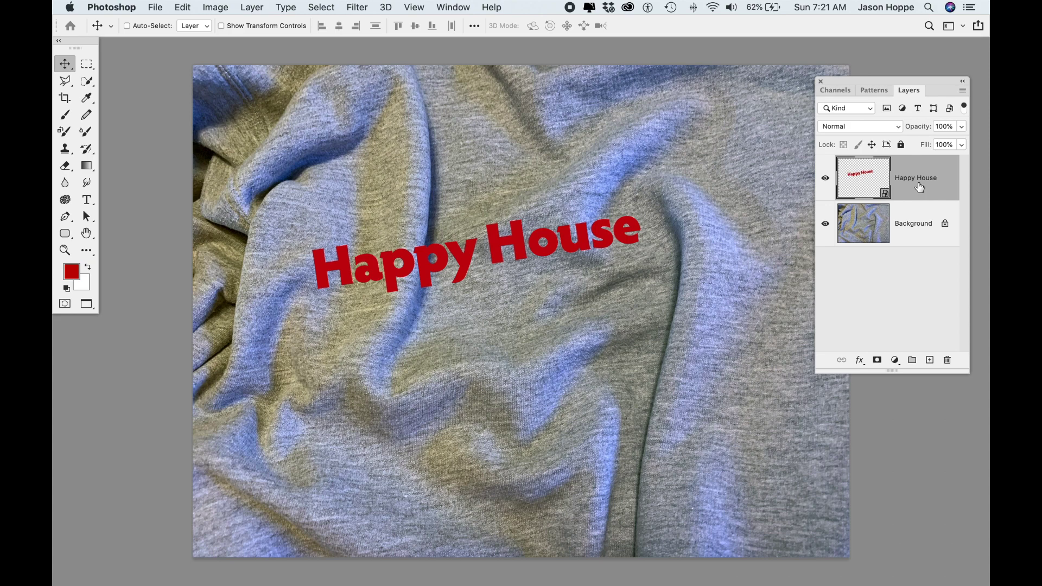
{"action": "left_click_drag", "start_coordinate": [965, 372], "coordinate": [982, 373]}
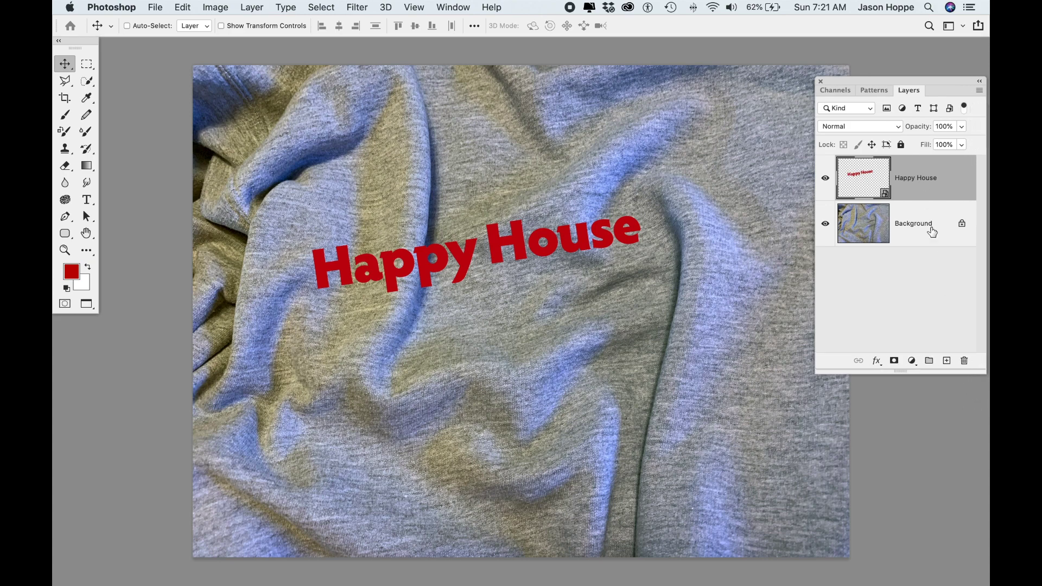
{"action": "left_click_drag", "start_coordinate": [844, 78], "coordinate": [794, 80]}
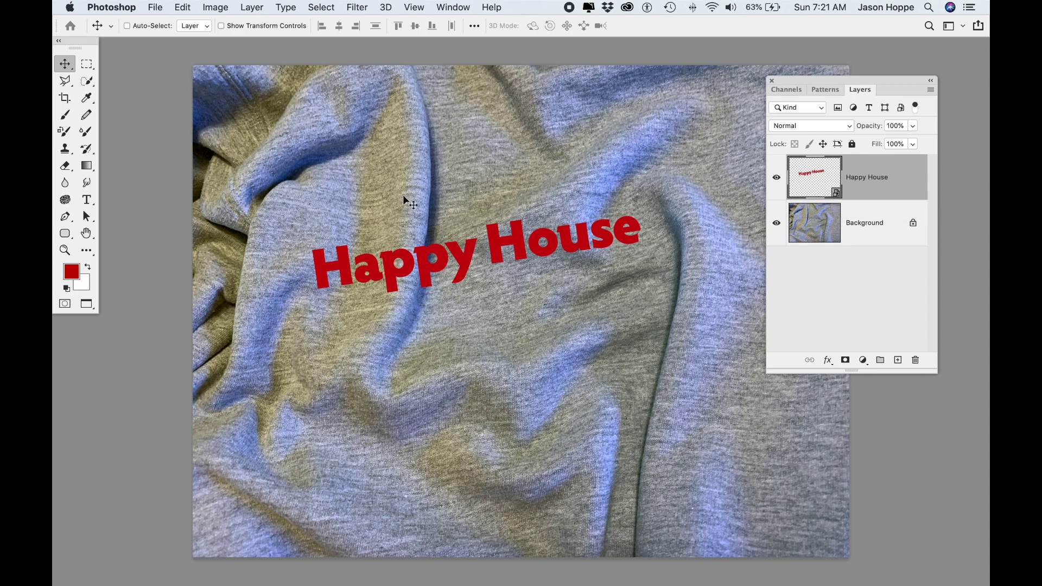
Apply Filter > Distort > Displace at scale 10 using 'Displacement map for sweatshirt.psd'
{"action": "left_click", "coordinate": [363, 6]}
{"action": "mouse_move", "coordinate": [377, 190]}
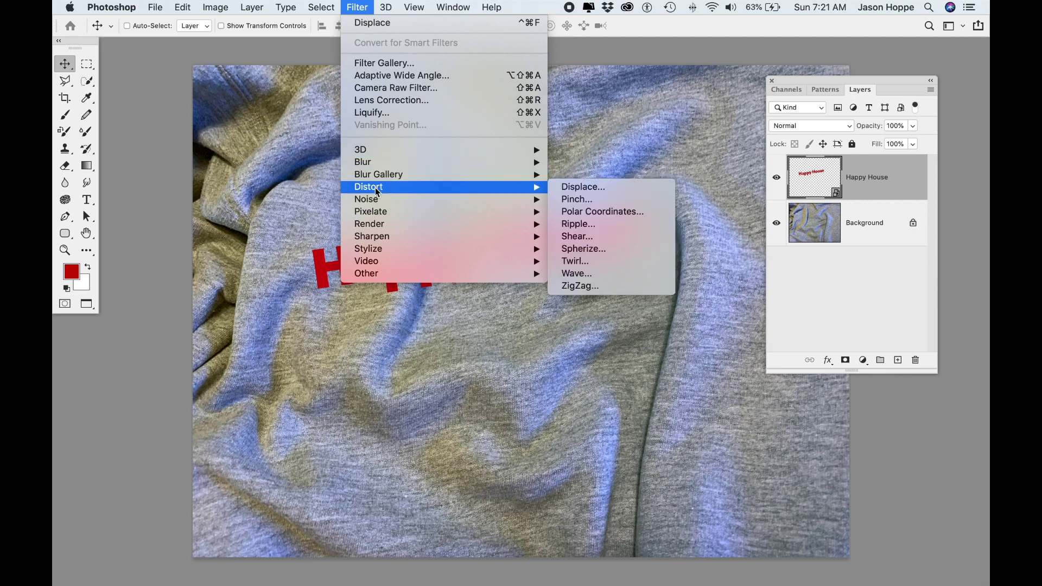
{"action": "left_click", "coordinate": [592, 188]}
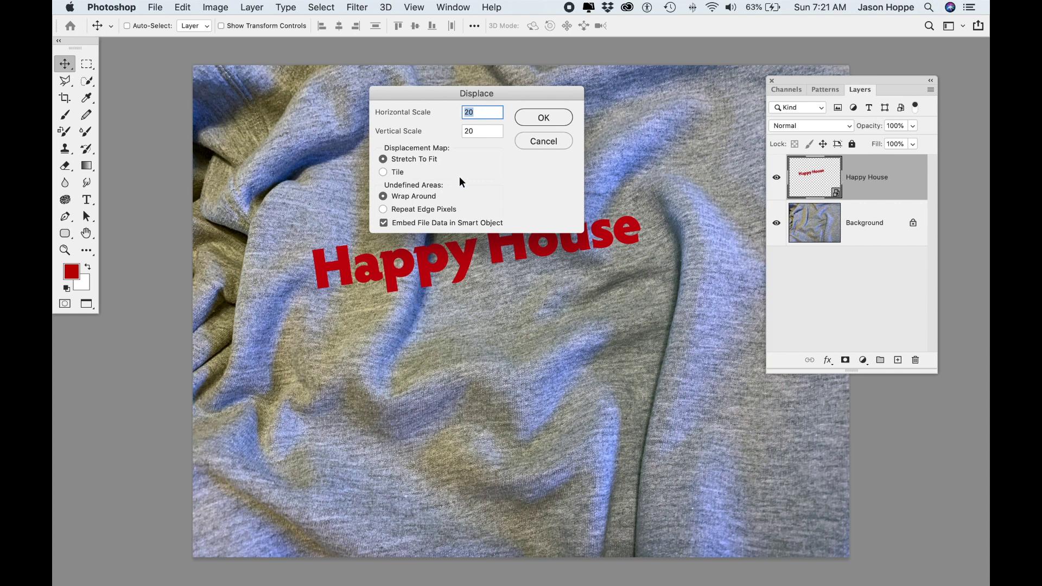
{"action": "left_click_drag", "start_coordinate": [422, 95], "coordinate": [422, 105]}
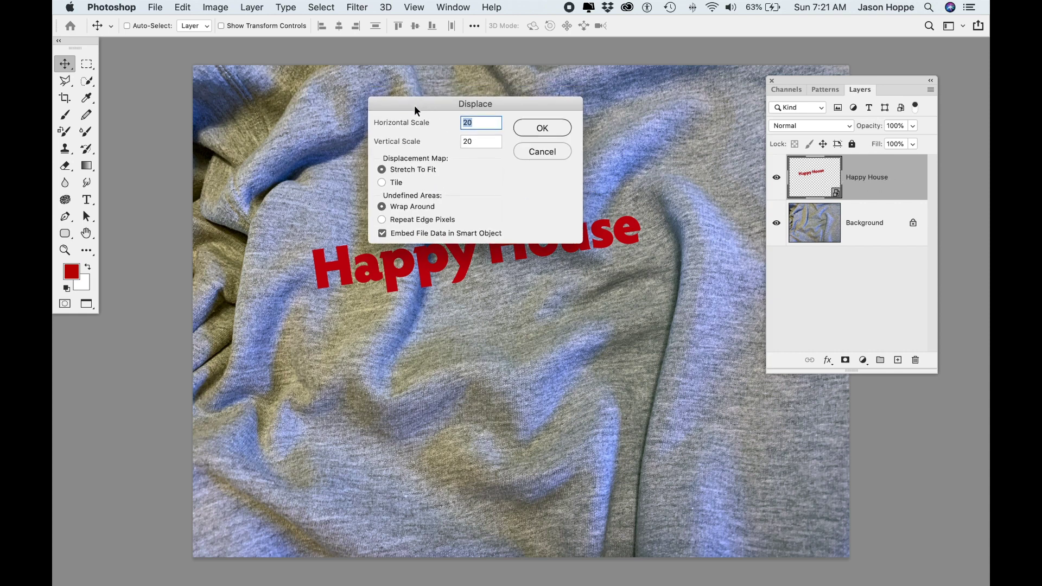
{"action": "type", "text": "10"}
{"action": "key", "text": "Tab"}
{"action": "type", "text": "1"}
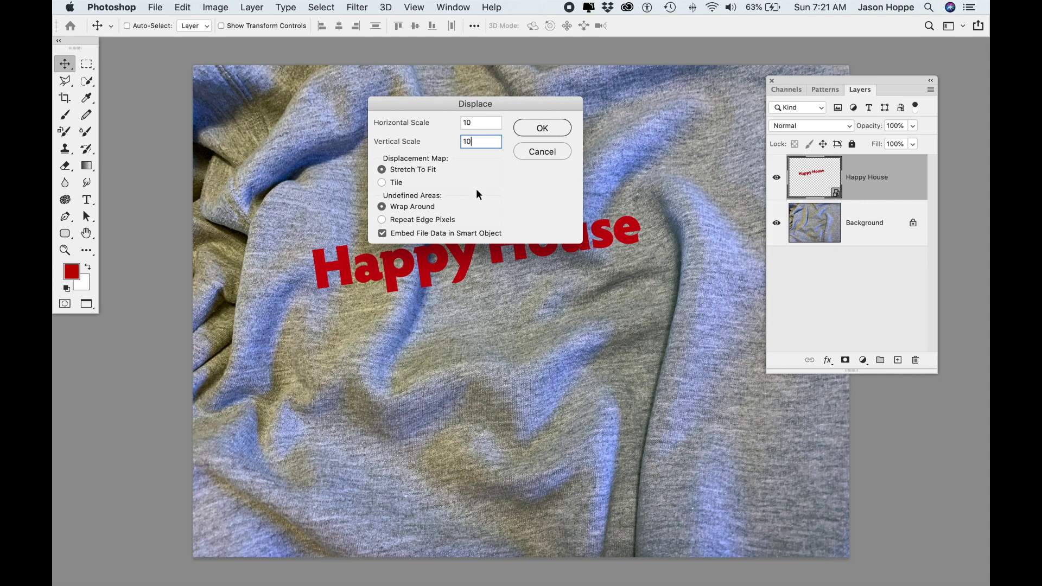
{"action": "left_click", "coordinate": [541, 128]}
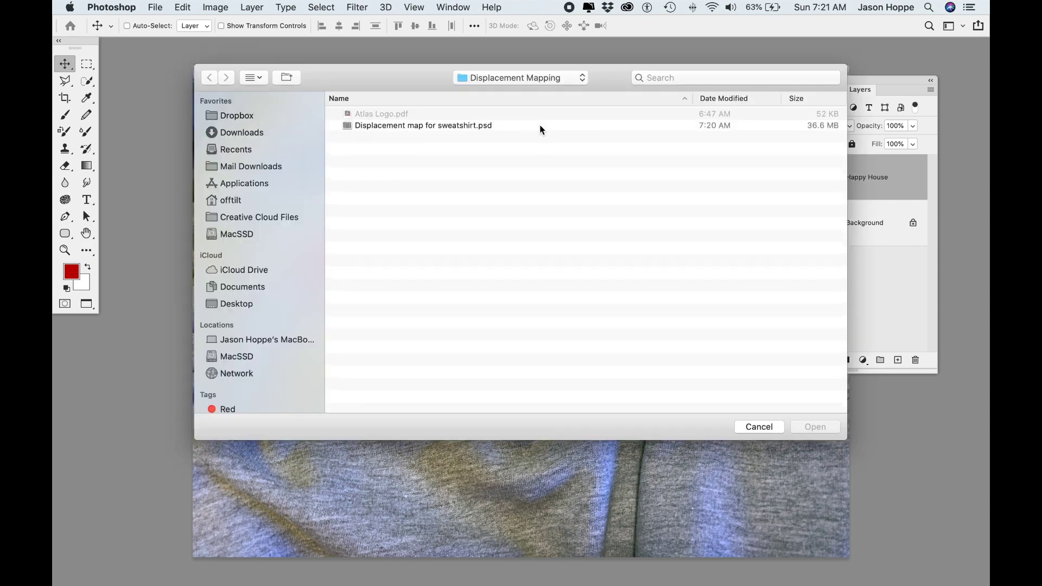
{"action": "left_click", "coordinate": [446, 129]}
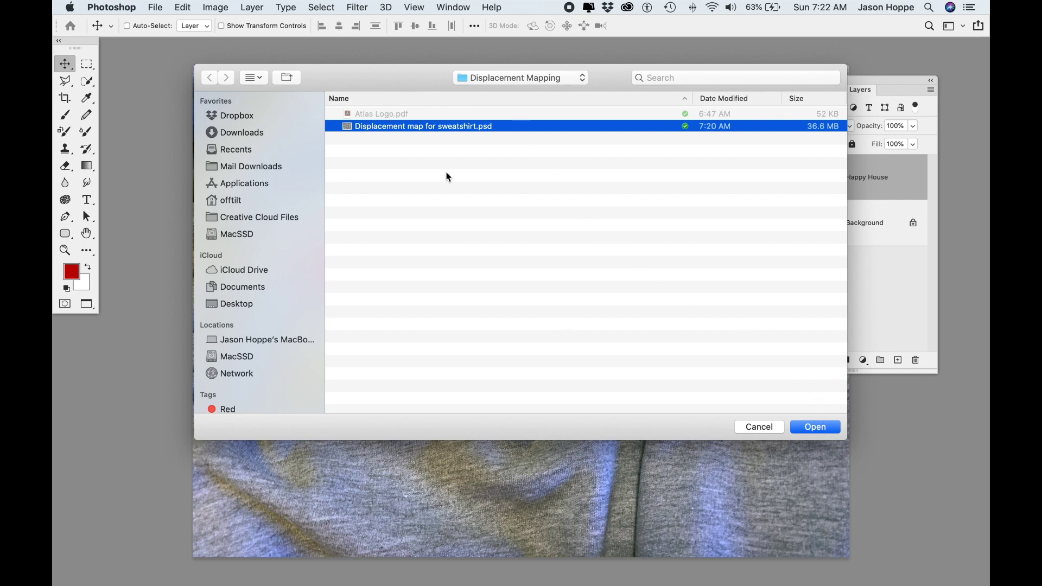
{"action": "left_click", "coordinate": [809, 431]}
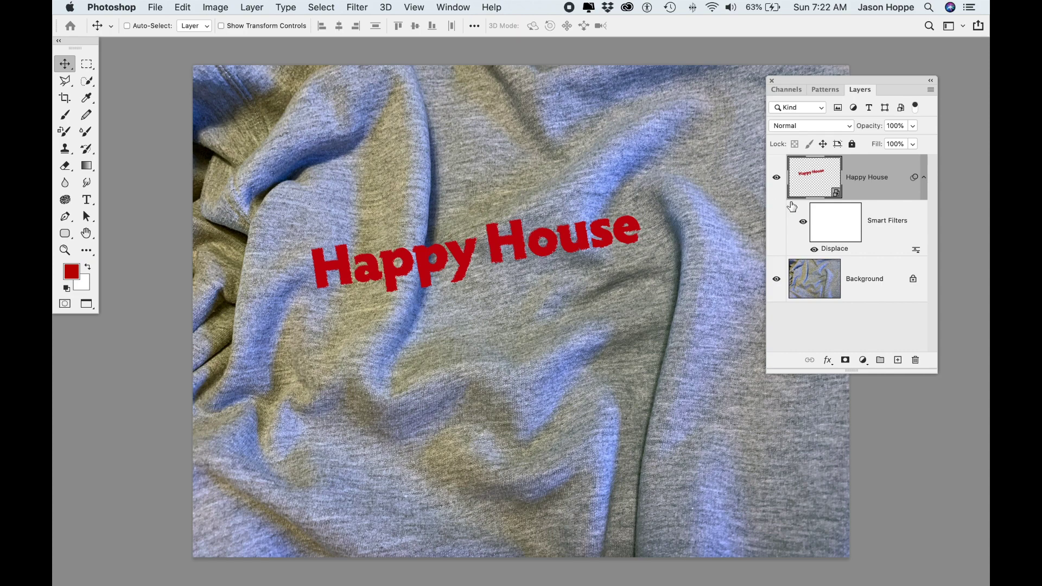
Set the Happy House layer's blend mode to Multiply and move the text slightly higher
{"action": "key", "text": "super"}
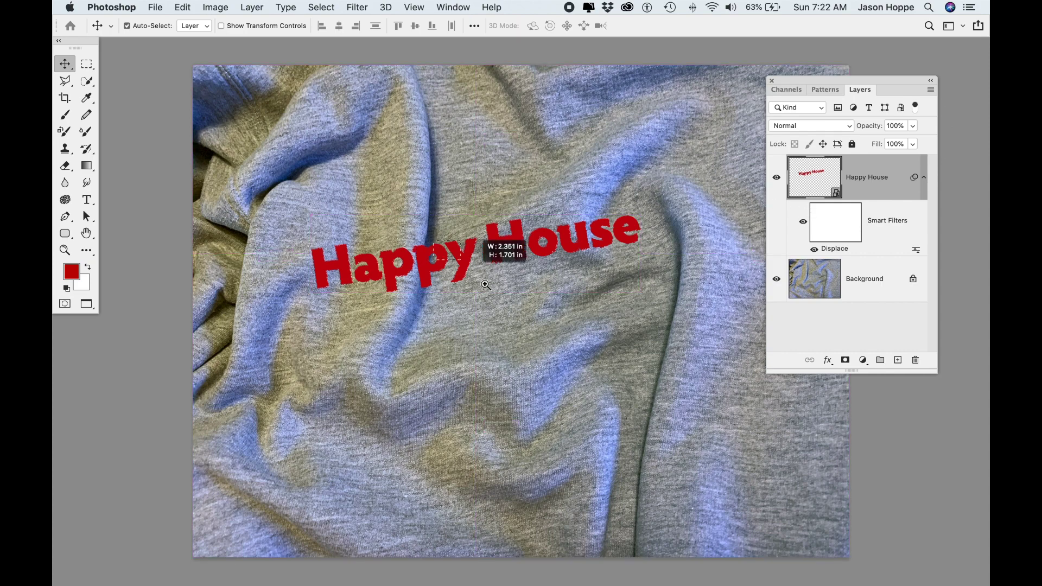
{"action": "scroll", "coordinate": [488, 244], "scroll_direction": "up", "scroll_amount": 5}
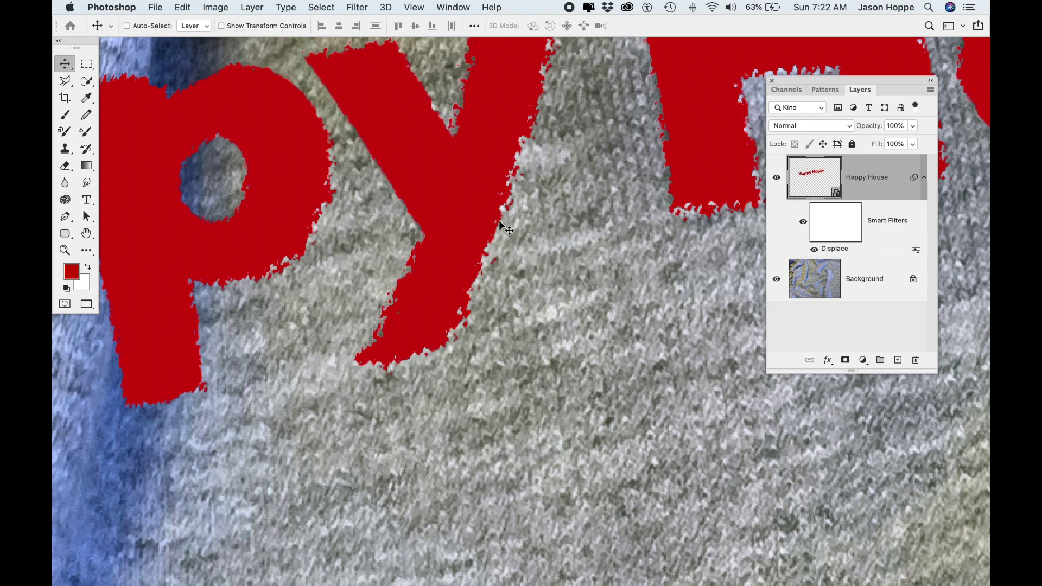
{"action": "key", "text": "super+minus"}
{"action": "key", "text": "super+minus"}
{"action": "key", "text": "super+minus"}
{"action": "key", "text": "super+minus"}
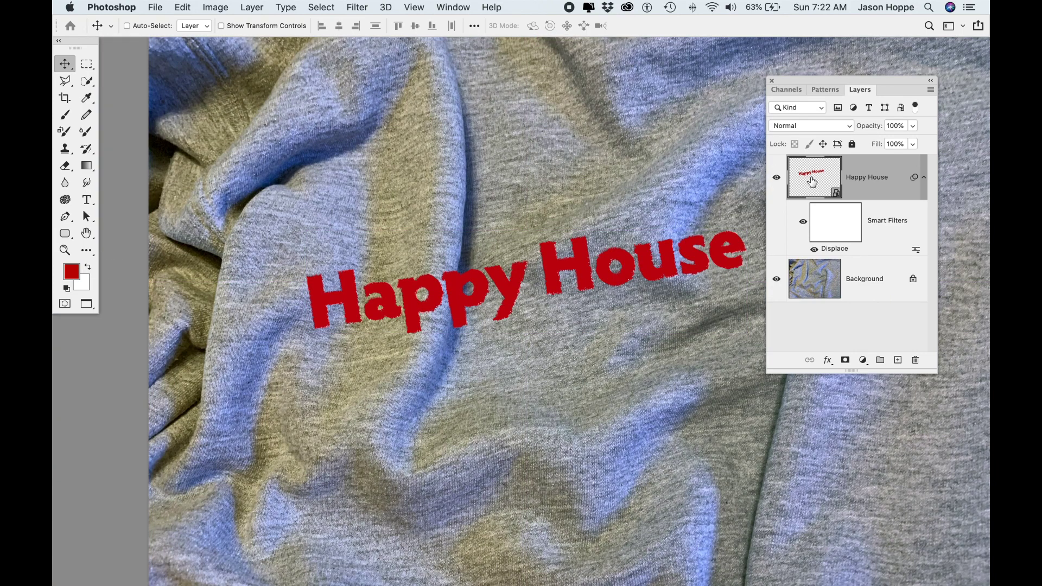
{"action": "left_click", "coordinate": [806, 125]}
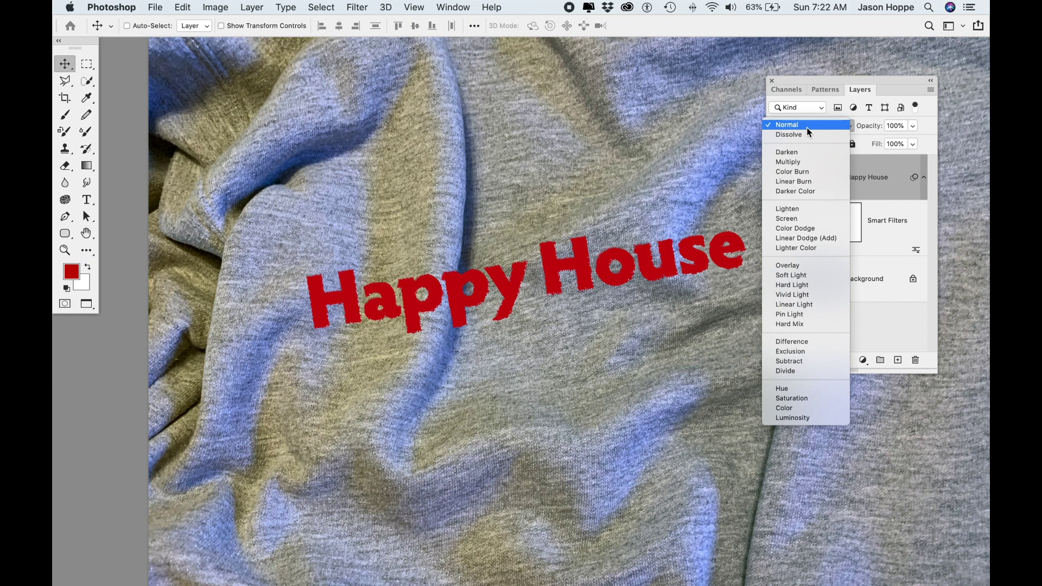
{"action": "left_click", "coordinate": [802, 161]}
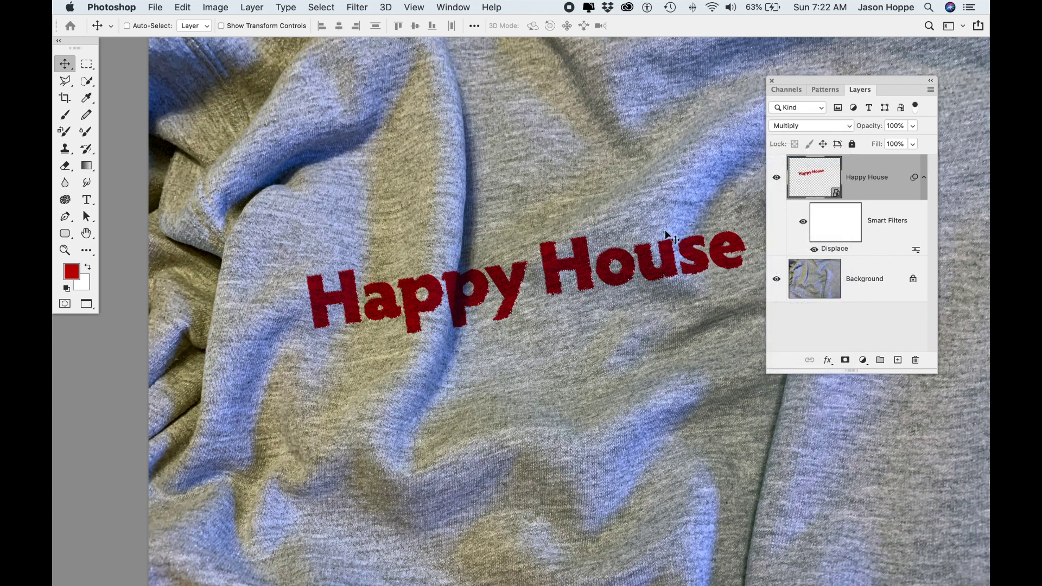
{"action": "left_click_drag", "start_coordinate": [543, 293], "coordinate": [490, 281]}
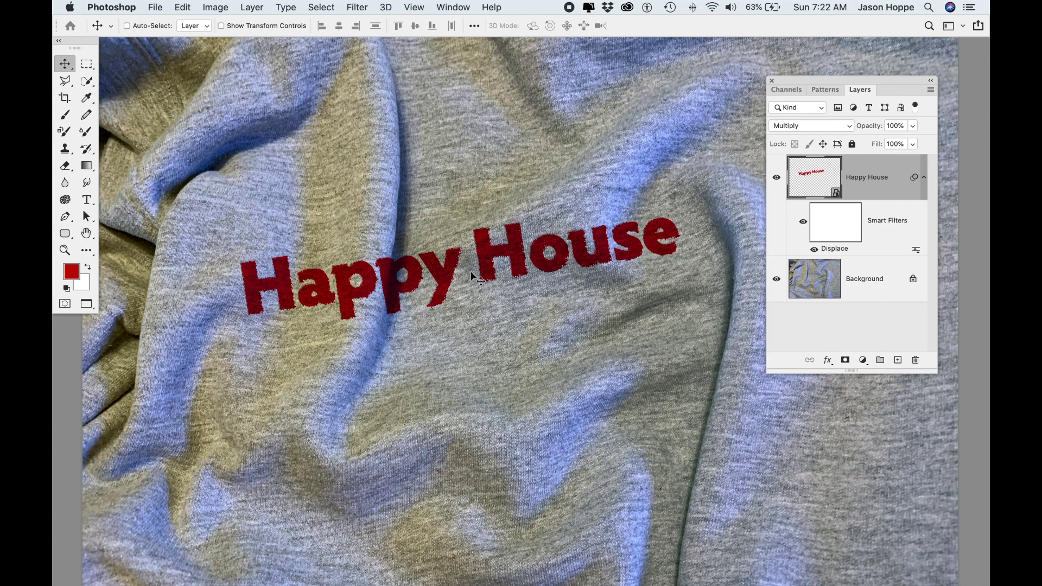
{"action": "left_click_drag", "start_coordinate": [470, 262], "coordinate": [499, 256]}
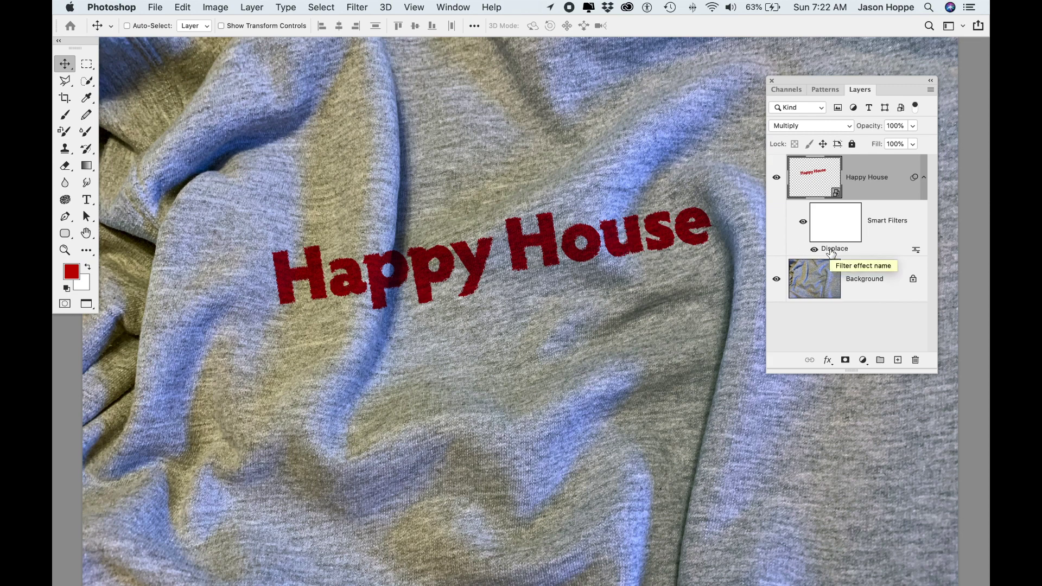
Re-run the Displace filter with vertical scale 20 using the sweatshirt map
{"action": "double_click", "coordinate": [831, 249]}
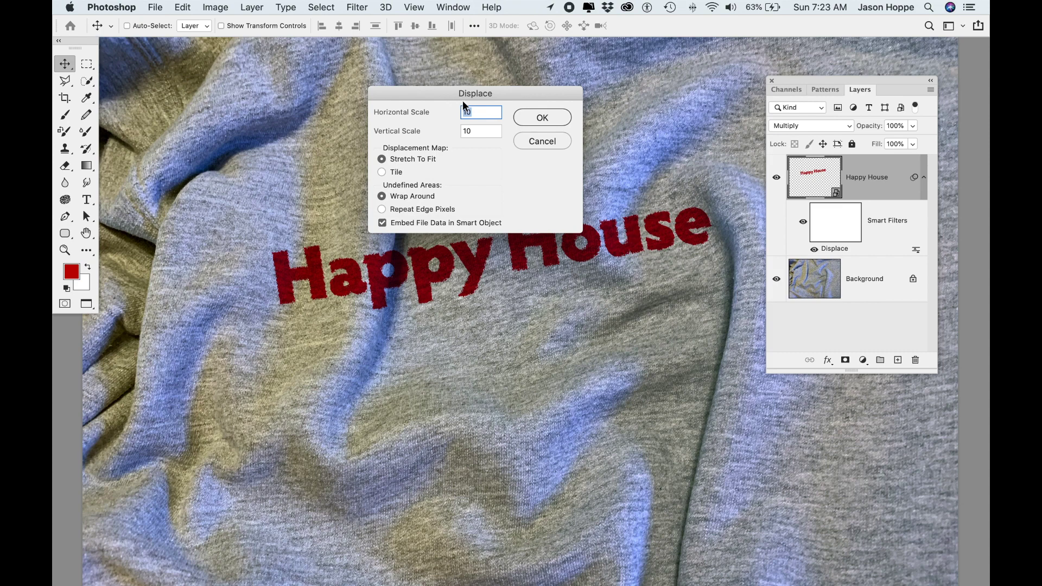
{"action": "key", "text": "Tab"}
{"action": "type", "text": "20"}
{"action": "left_click", "coordinate": [550, 116]}
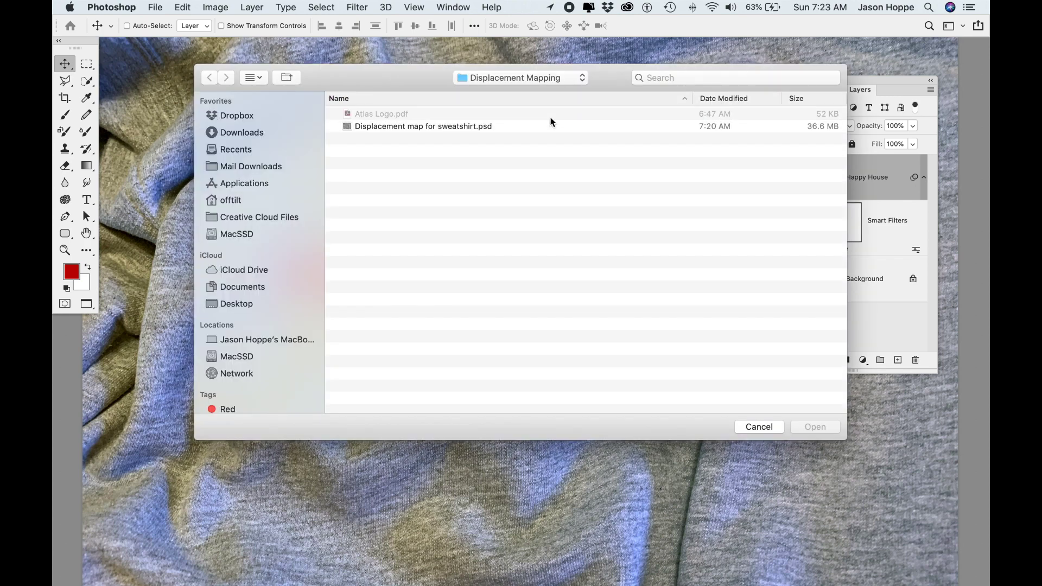
{"action": "double_click", "coordinate": [457, 126]}
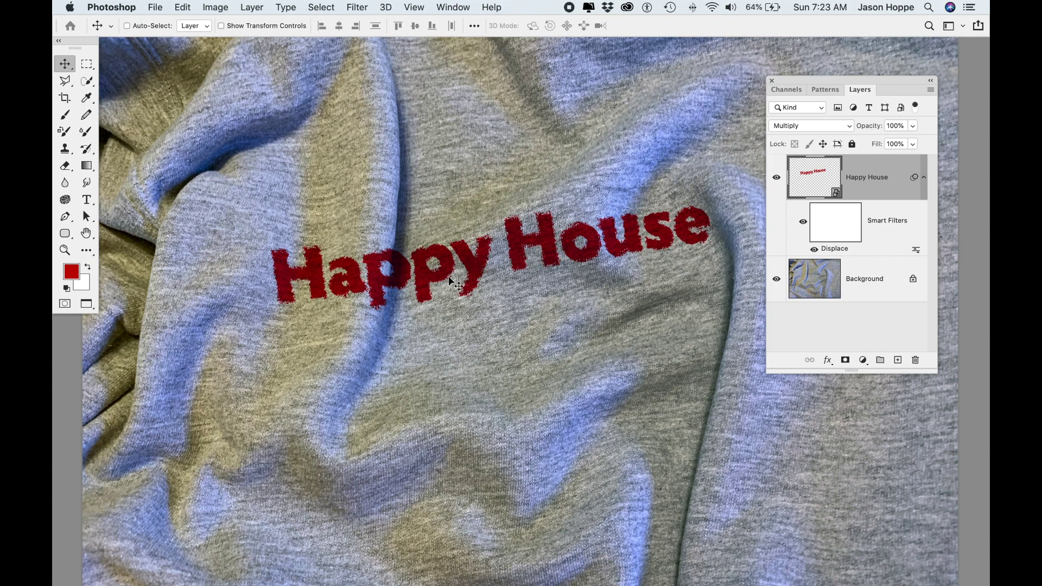
Re-run Displace with horizontal 5 and vertical 20, reapplying the sweatshirt map
{"action": "double_click", "coordinate": [835, 249]}
{"action": "type", "text": "50"}
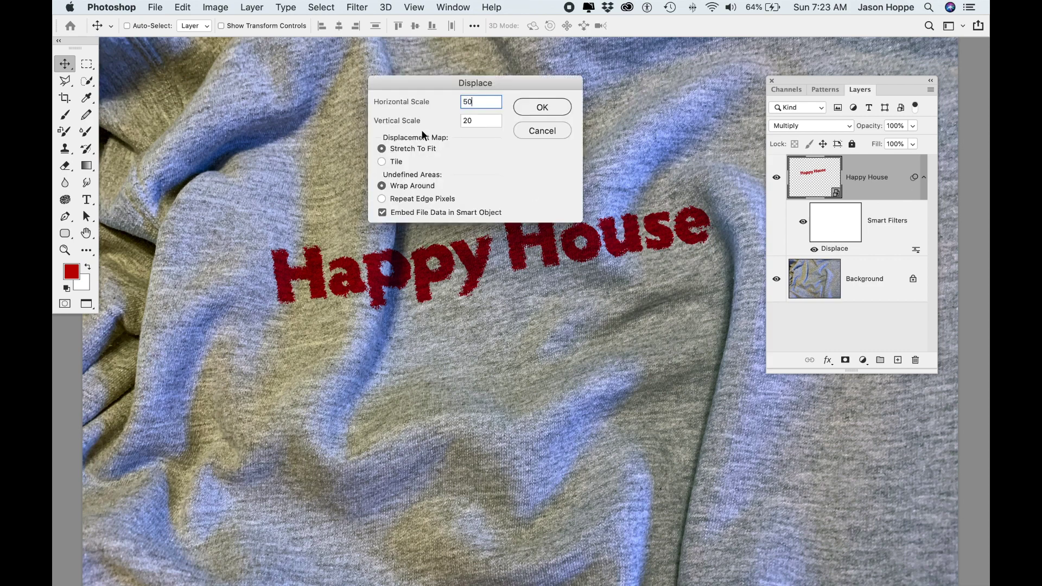
{"action": "key", "text": "Tab"}
{"action": "key", "text": "shift+Tab"}
{"action": "type", "text": "5"}
{"action": "key", "text": "Tab"}
{"action": "left_click", "coordinate": [524, 109]}
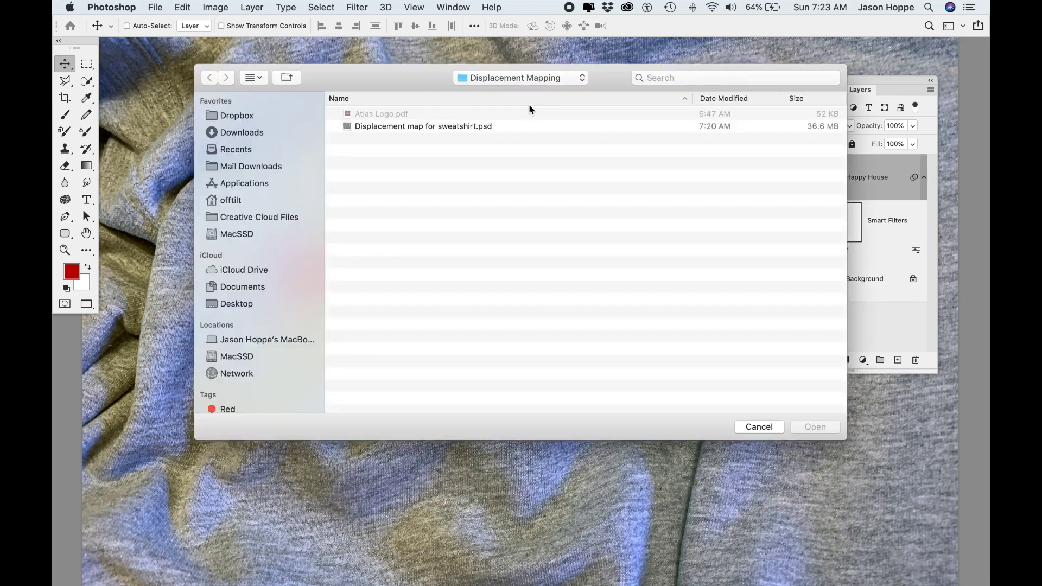
{"action": "double_click", "coordinate": [463, 128]}
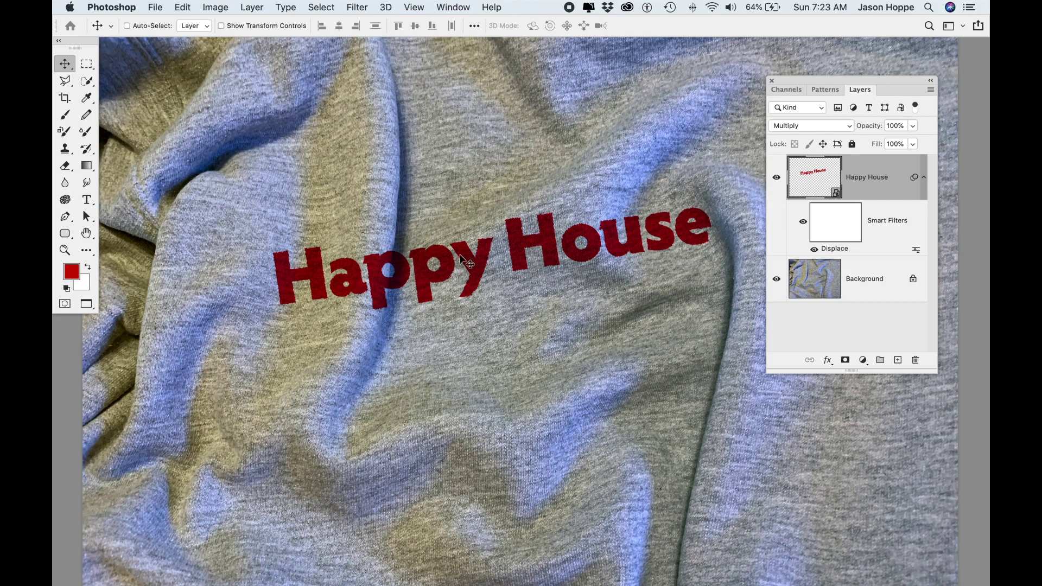
Move the warped text lower and slightly left on the shirt
{"action": "key", "text": "super+equal"}
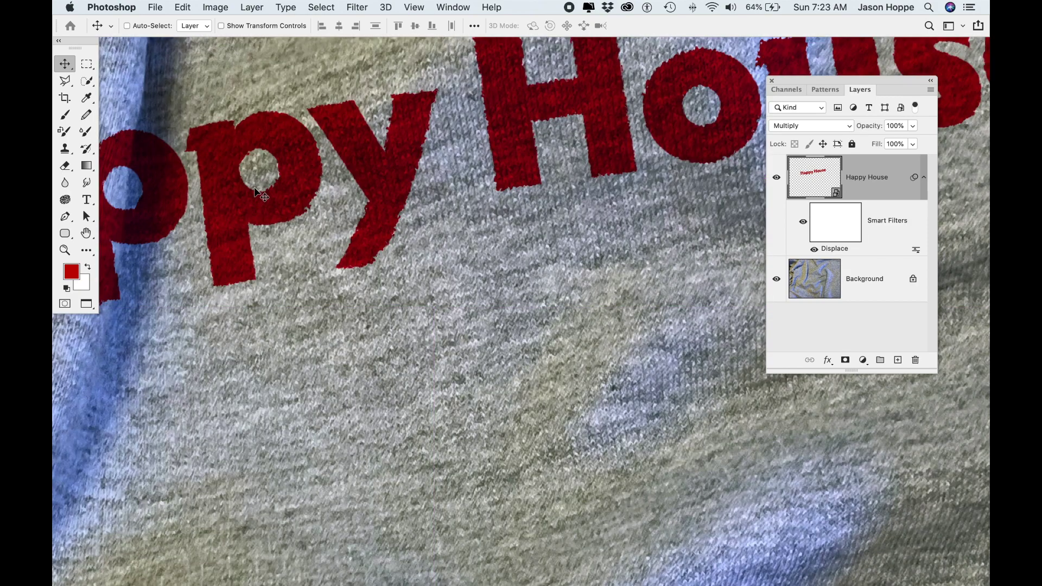
{"action": "key", "text": "super+0"}
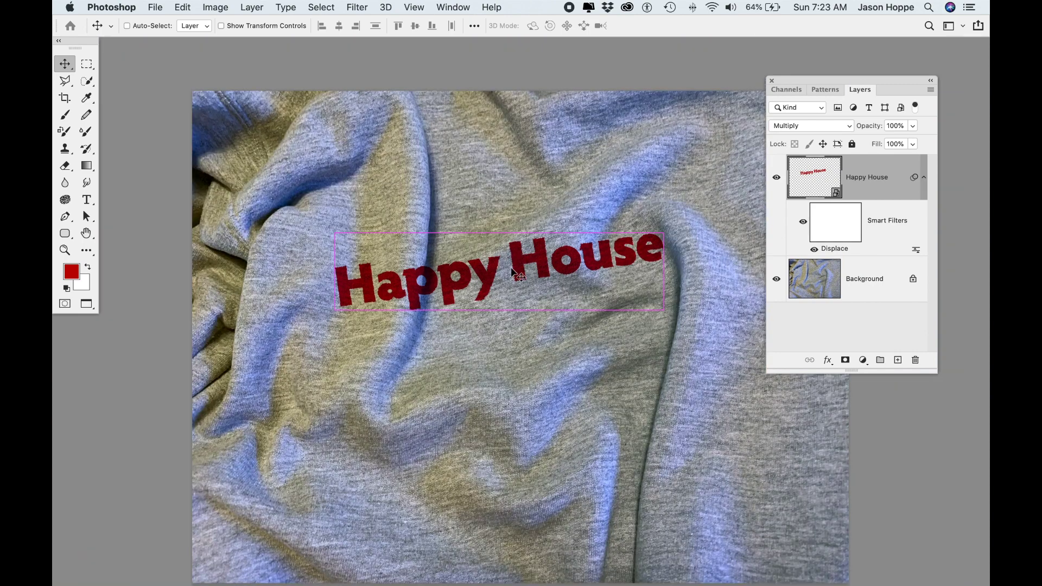
{"action": "left_click_drag", "start_coordinate": [486, 285], "coordinate": [477, 329]}
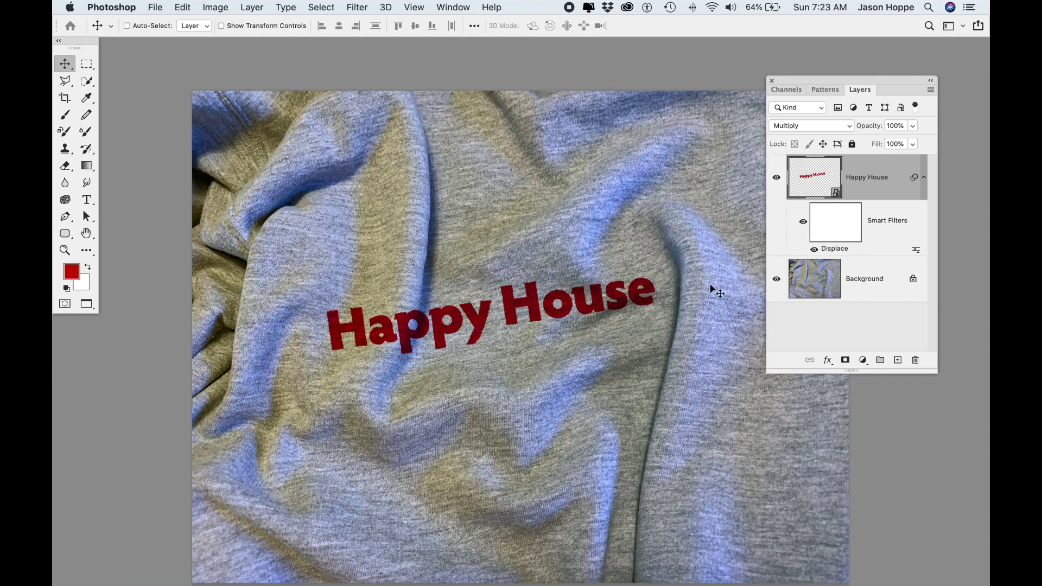
Open the Happy House smart object and select all of its text
{"action": "double_click", "coordinate": [836, 193]}
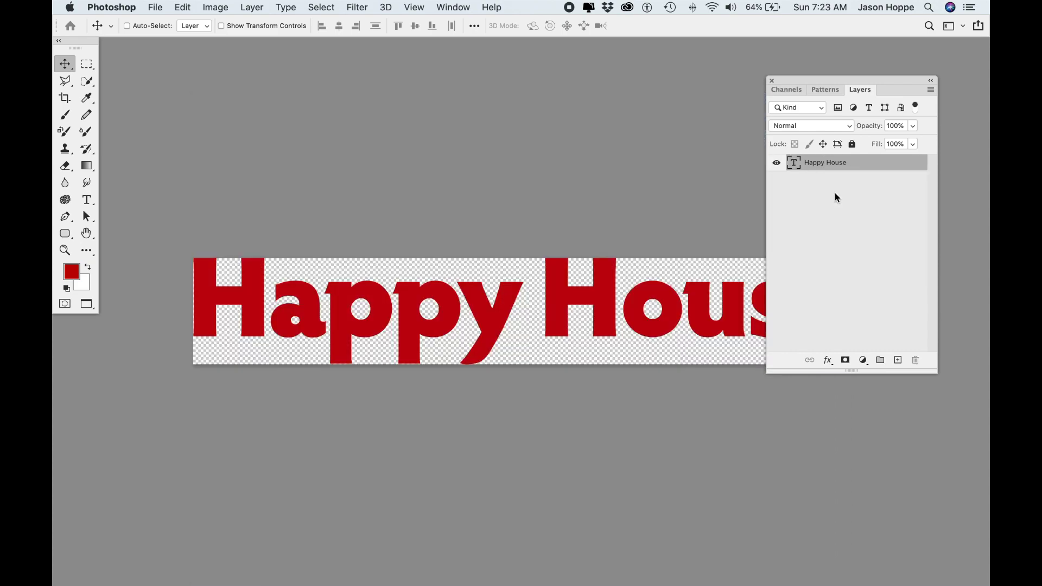
{"action": "key", "text": "t"}
{"action": "double_click", "coordinate": [591, 303]}
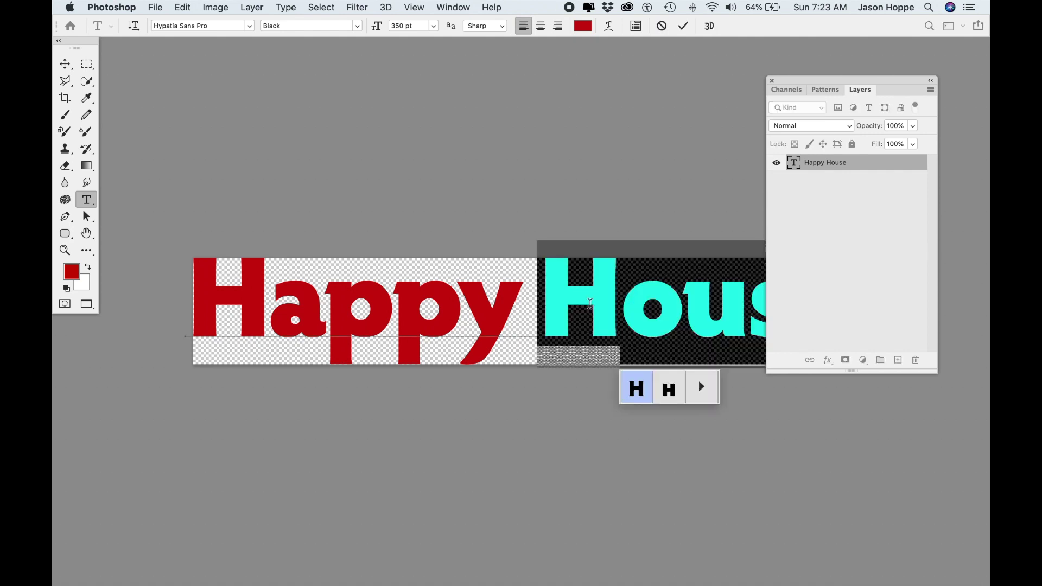
{"action": "key", "text": "super+a"}
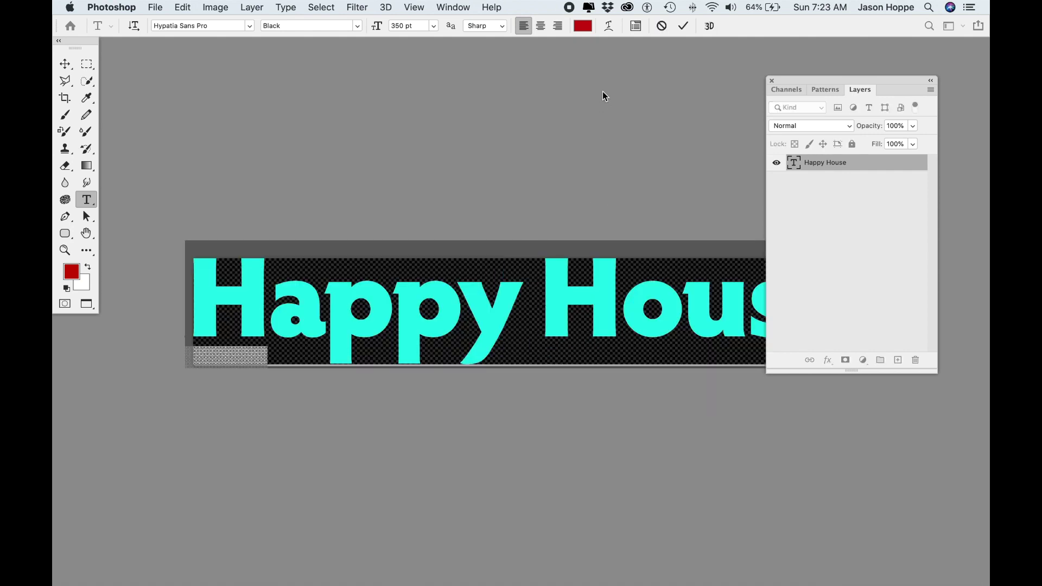
Recolour the text golden orange (ffb923), then save and close the smart object
{"action": "left_click", "coordinate": [582, 26]}
{"action": "left_click", "coordinate": [408, 278]}
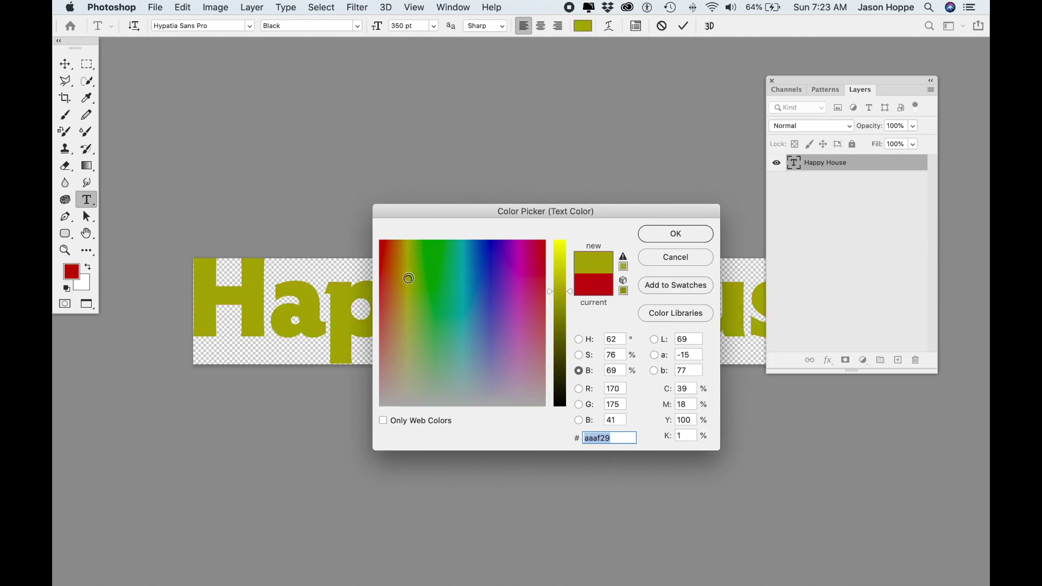
{"action": "left_click", "coordinate": [398, 263]}
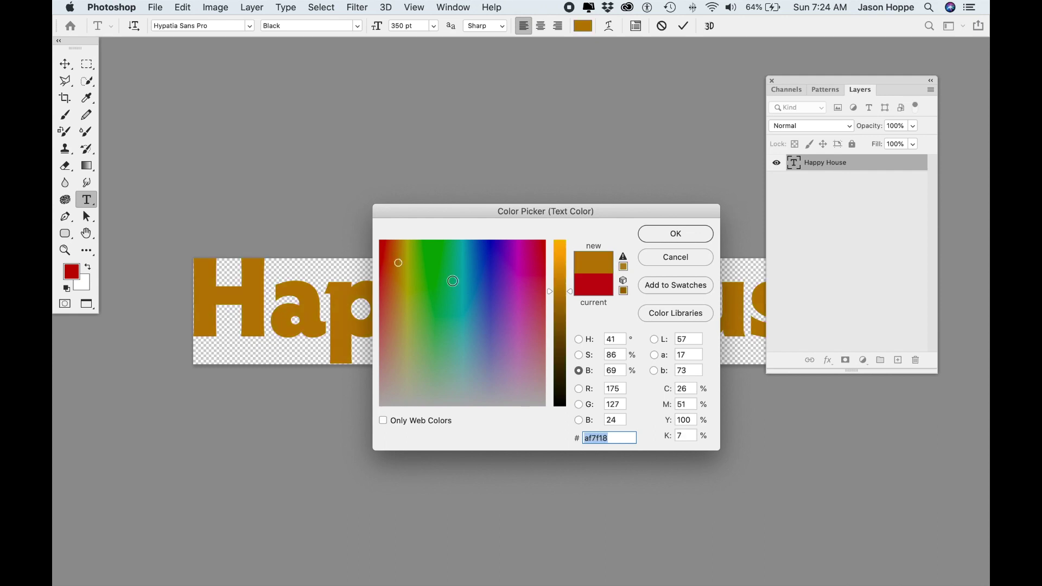
{"action": "left_click_drag", "start_coordinate": [572, 294], "coordinate": [575, 224]}
{"action": "left_click", "coordinate": [688, 235]}
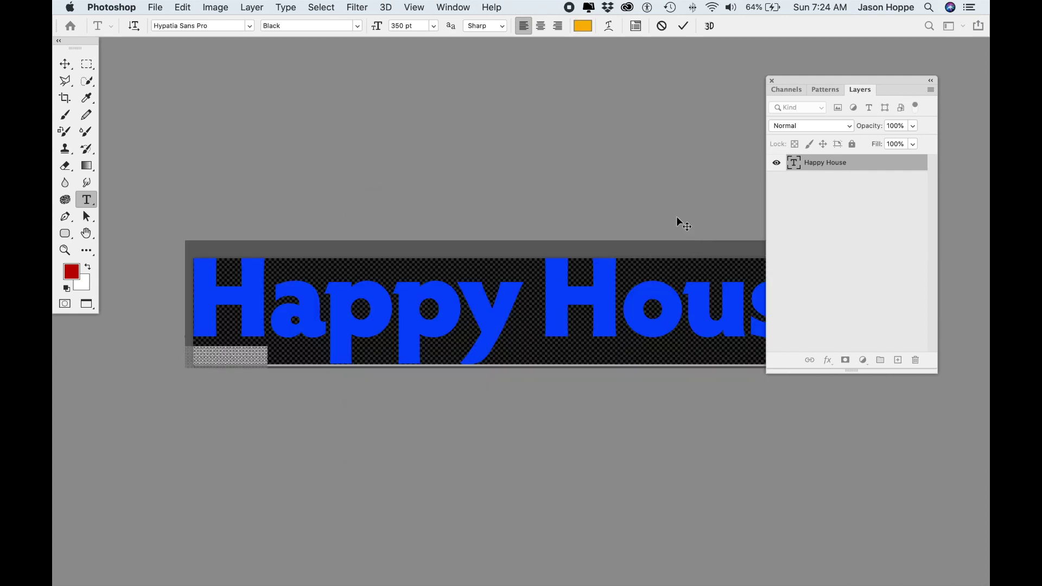
{"action": "left_click", "coordinate": [684, 25]}
{"action": "key", "text": "super+s"}
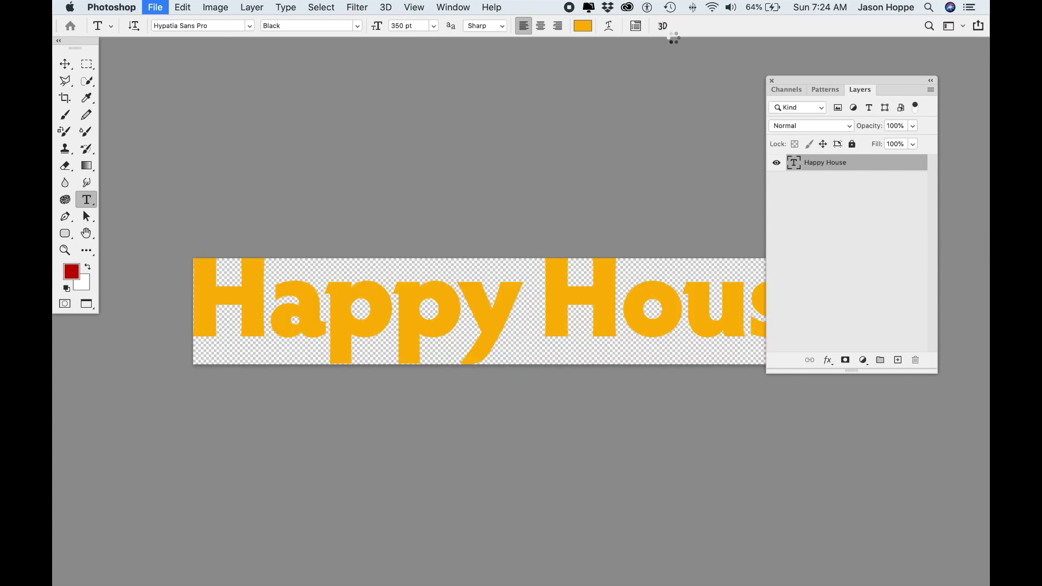
{"action": "key", "text": "super+w"}
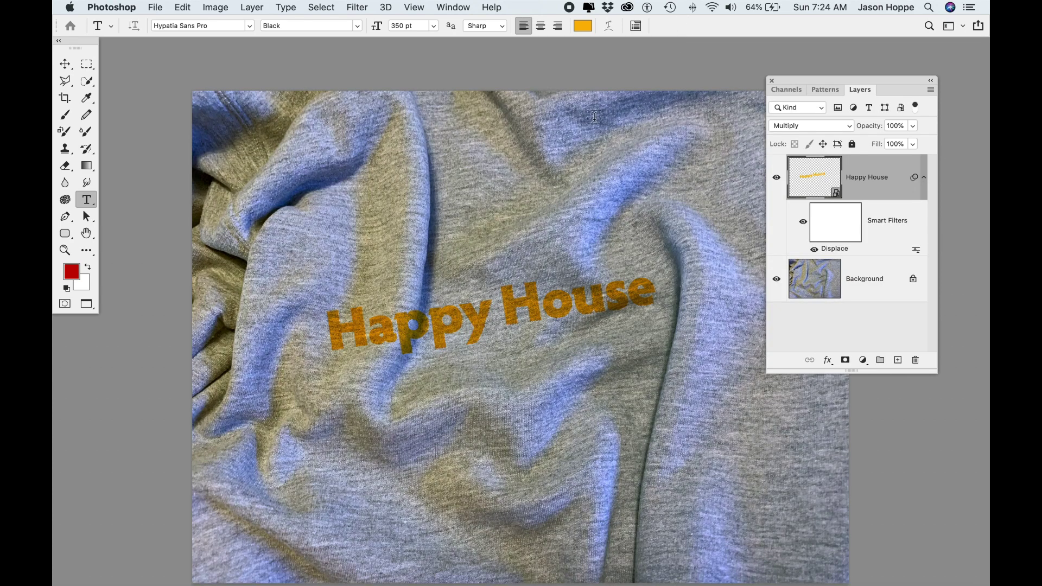
With the Move tool, shift the orange text up and left, then nudge it slightly lower
{"action": "key", "text": "v"}
{"action": "left_click_drag", "start_coordinate": [475, 328], "coordinate": [463, 314]}
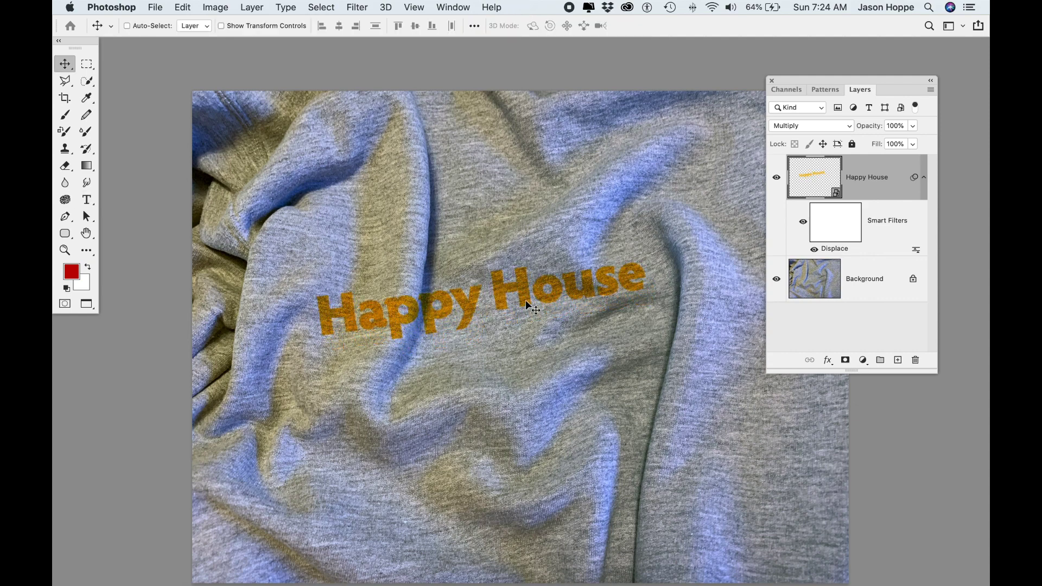
{"action": "left_click_drag", "start_coordinate": [342, 307], "coordinate": [344, 314]}
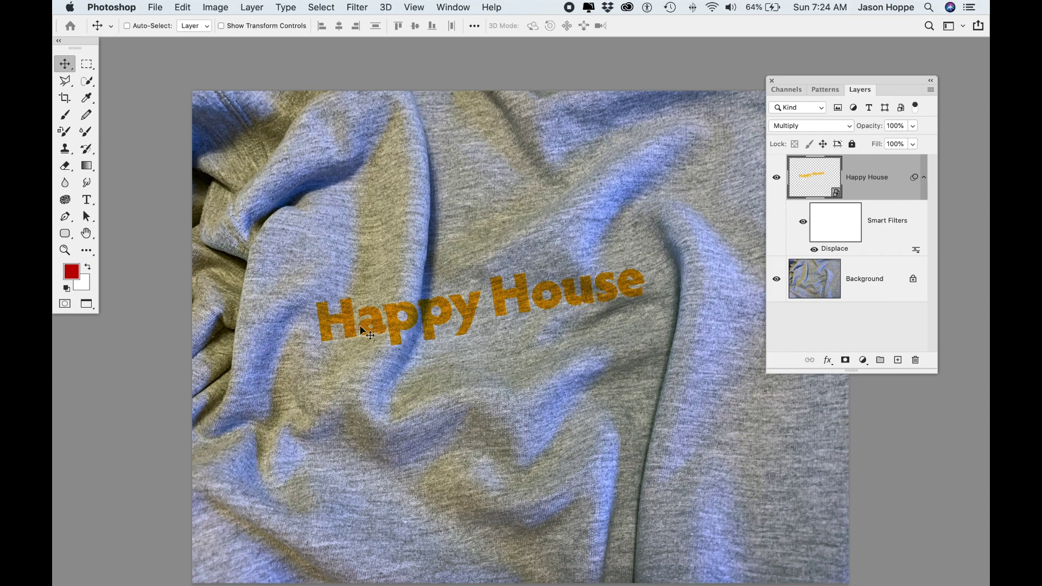
{"action": "left_click_drag", "start_coordinate": [497, 298], "coordinate": [493, 301]}
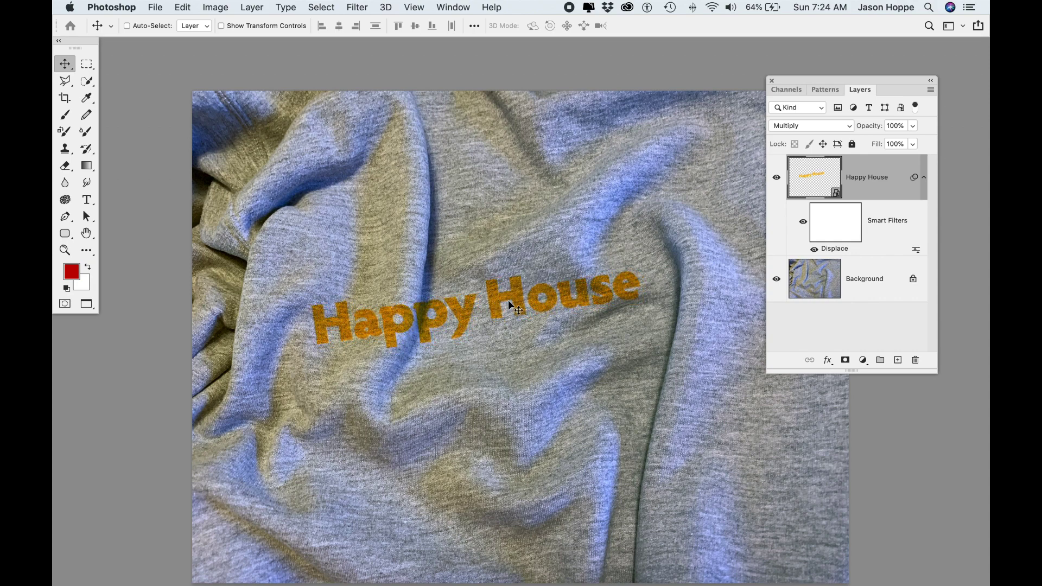
Duplicate the Happy House layer to create a Happy House copy layer
{"action": "right_click", "coordinate": [875, 186]}
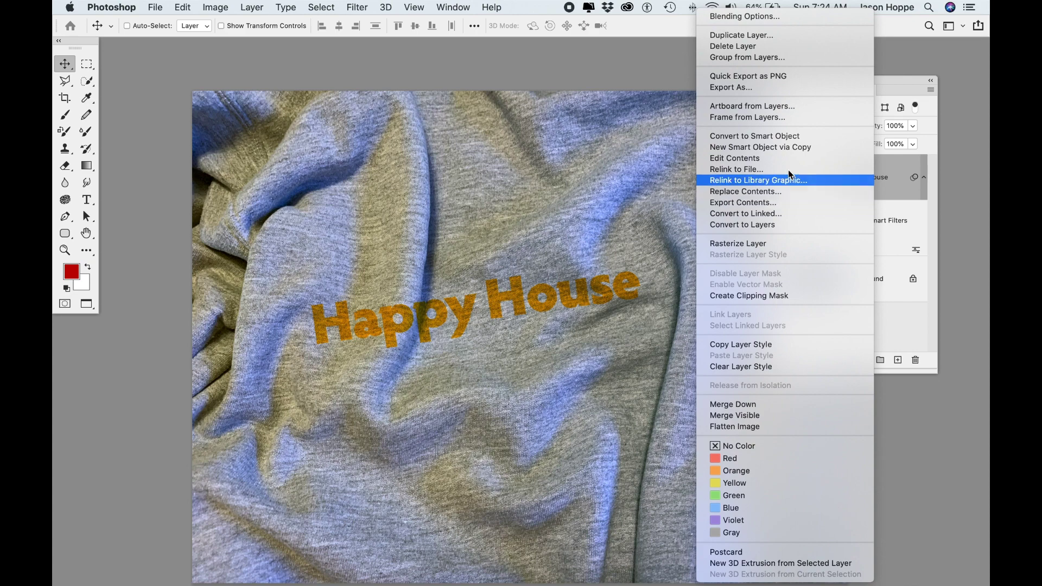
{"action": "left_click", "coordinate": [778, 38]}
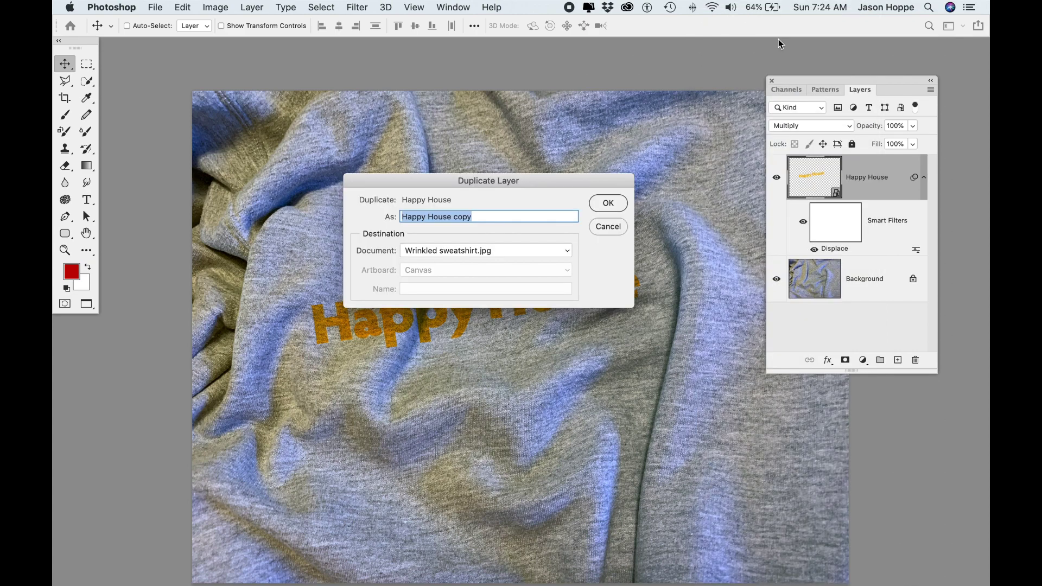
{"action": "left_click", "coordinate": [608, 202]}
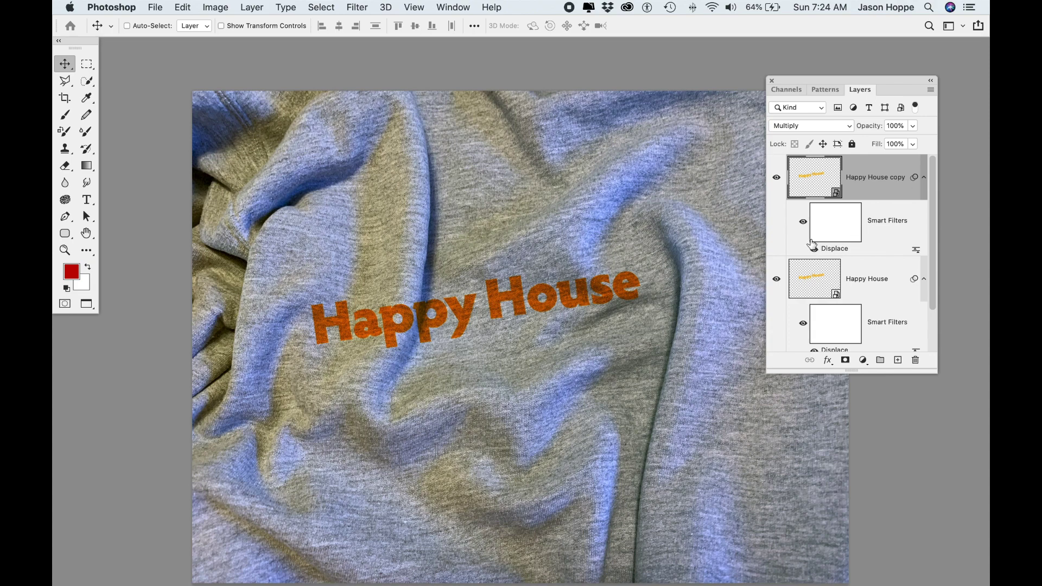
Set the copy layer's blend mode to Overlay with 64% fill
{"action": "left_click", "coordinate": [818, 126]}
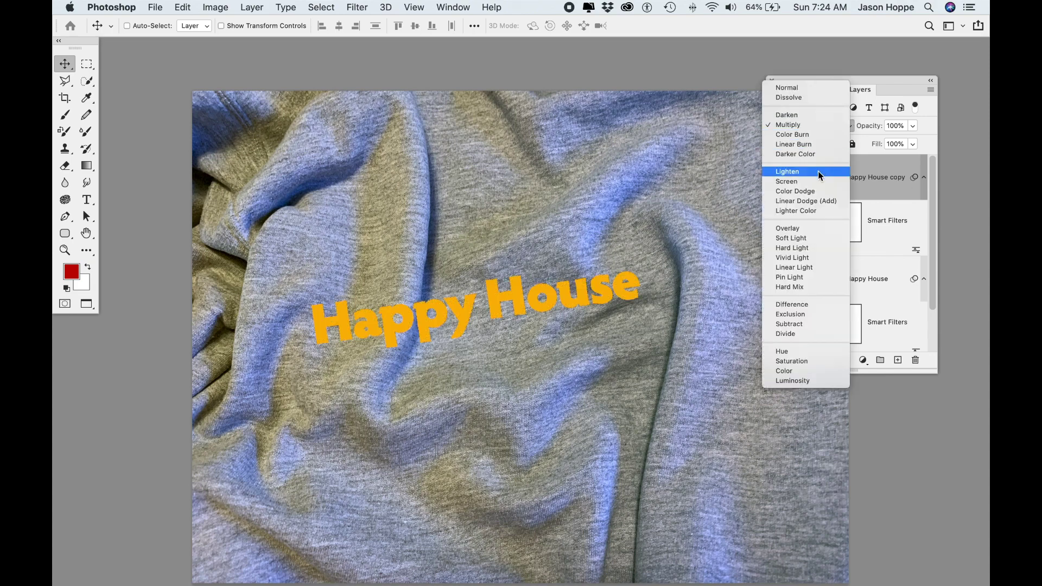
{"action": "left_click", "coordinate": [806, 228]}
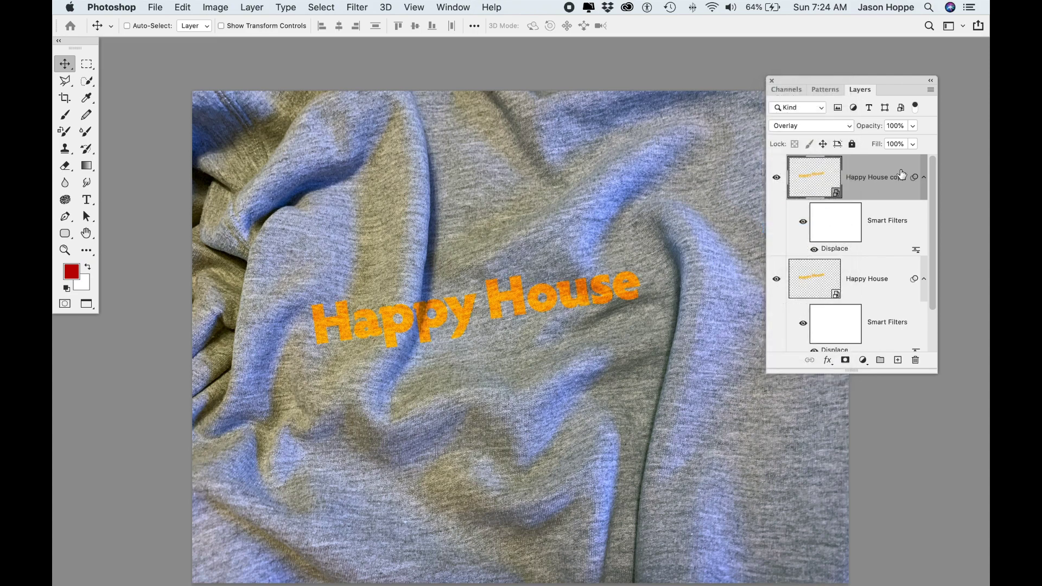
{"action": "left_click_drag", "start_coordinate": [878, 146], "coordinate": [854, 152]}
{"action": "left_click", "coordinate": [873, 182]}
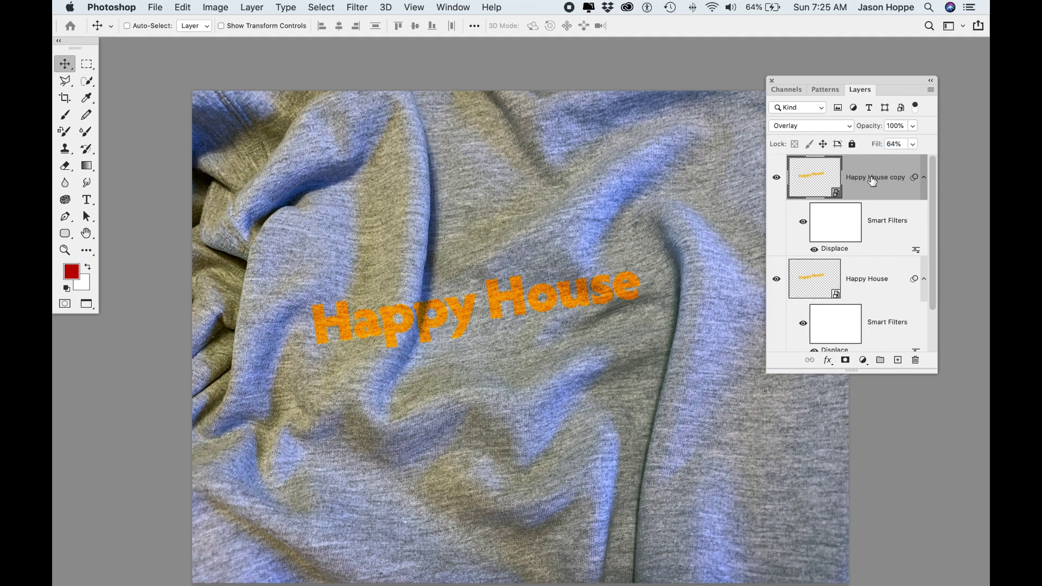
{"action": "scroll", "coordinate": [872, 182], "scroll_direction": "down", "scroll_amount": 2}
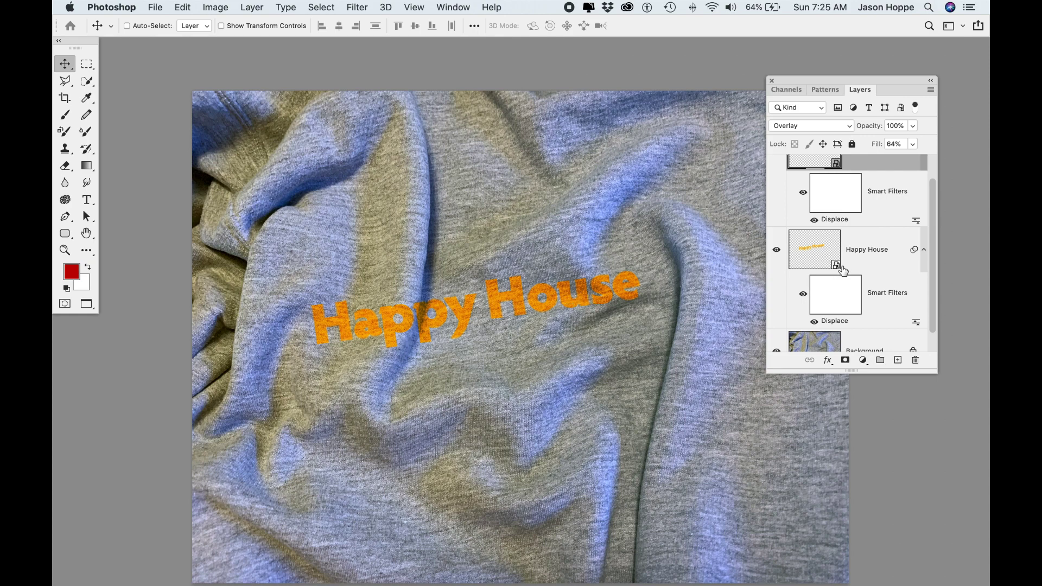
Select the original Happy House layer and add a Bevel & Emboss layer effect
{"action": "left_click", "coordinate": [870, 250]}
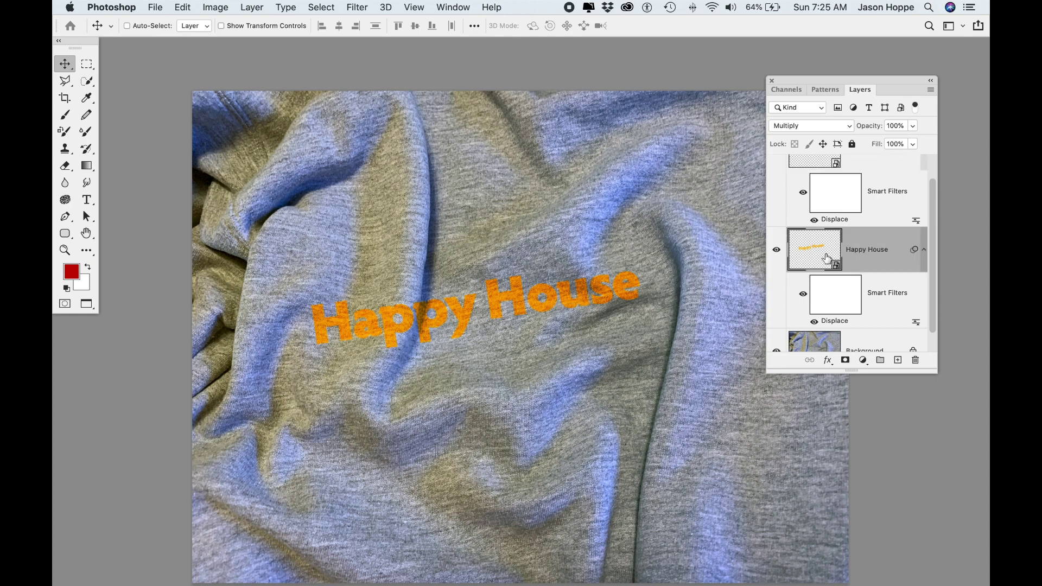
{"action": "scroll", "coordinate": [827, 258], "scroll_direction": "down", "scroll_amount": 1}
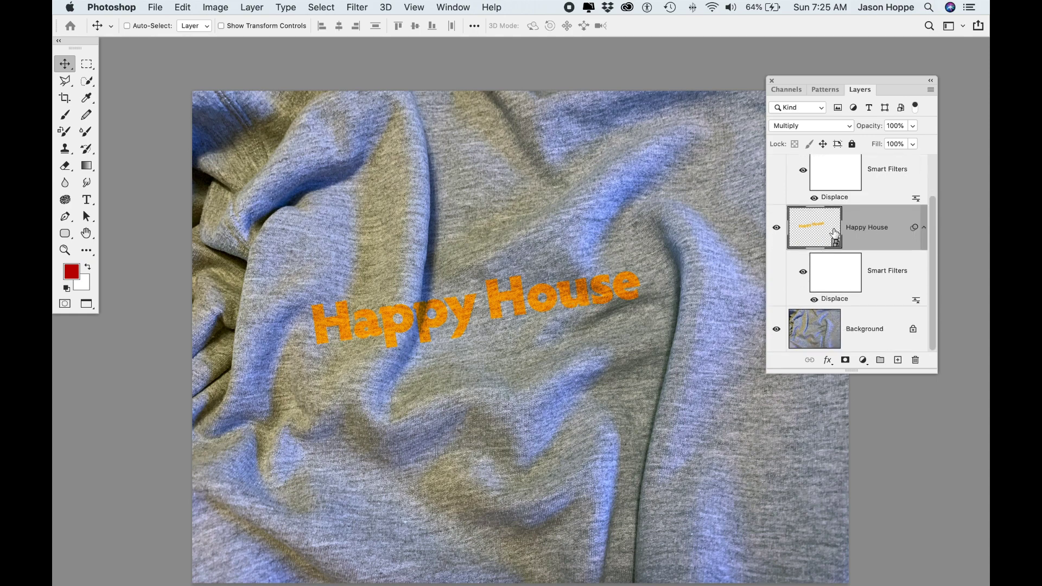
{"action": "left_click", "coordinate": [829, 360]}
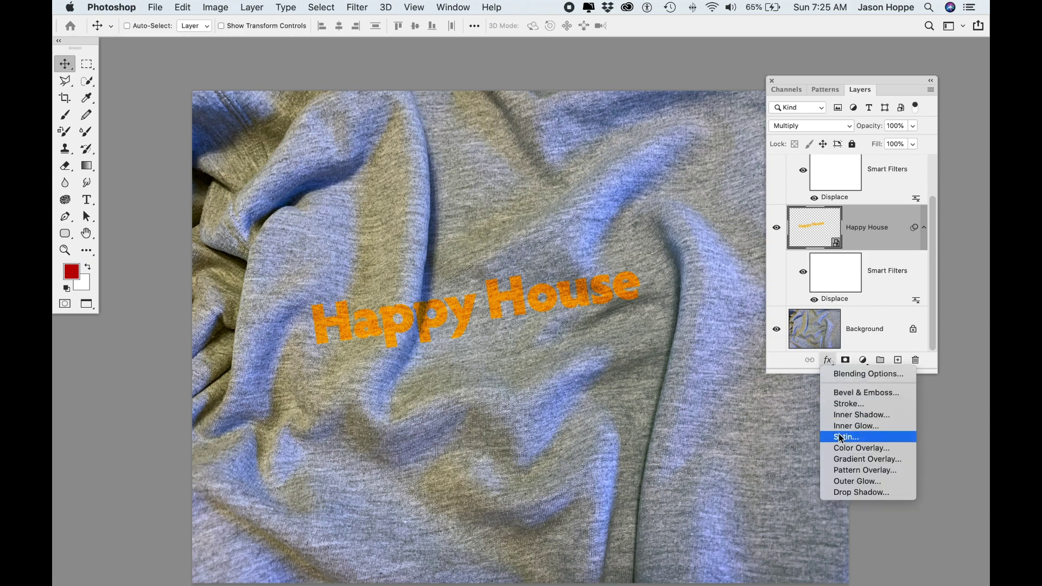
{"action": "left_click", "coordinate": [855, 394]}
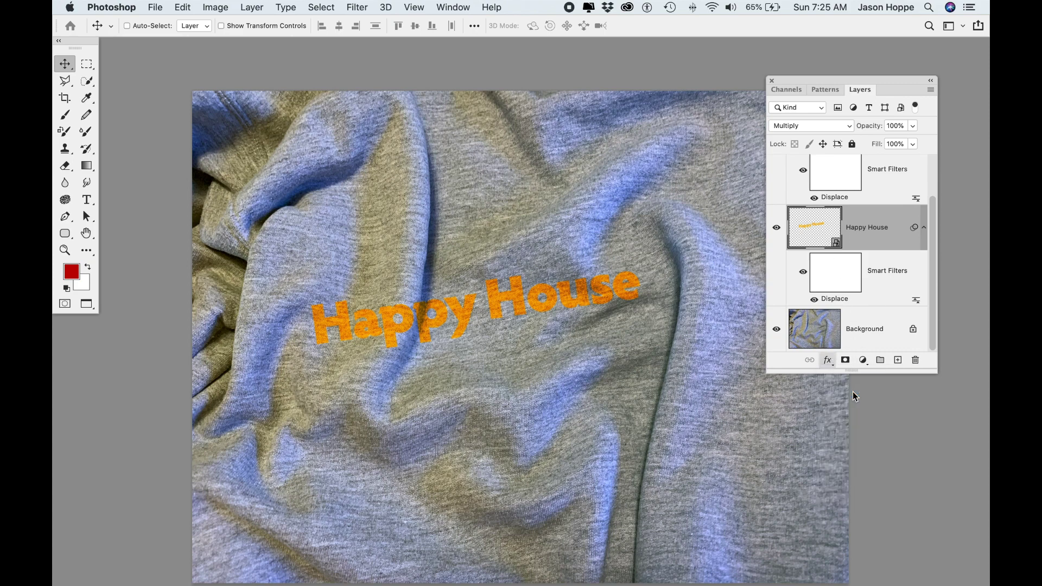
Set Bevel & Emboss to depth 355%, direction Up, angle 81°, altitude 21°, size 8 px, with stronger highlight opacity
{"action": "left_click_drag", "start_coordinate": [595, 173], "coordinate": [672, 151]}
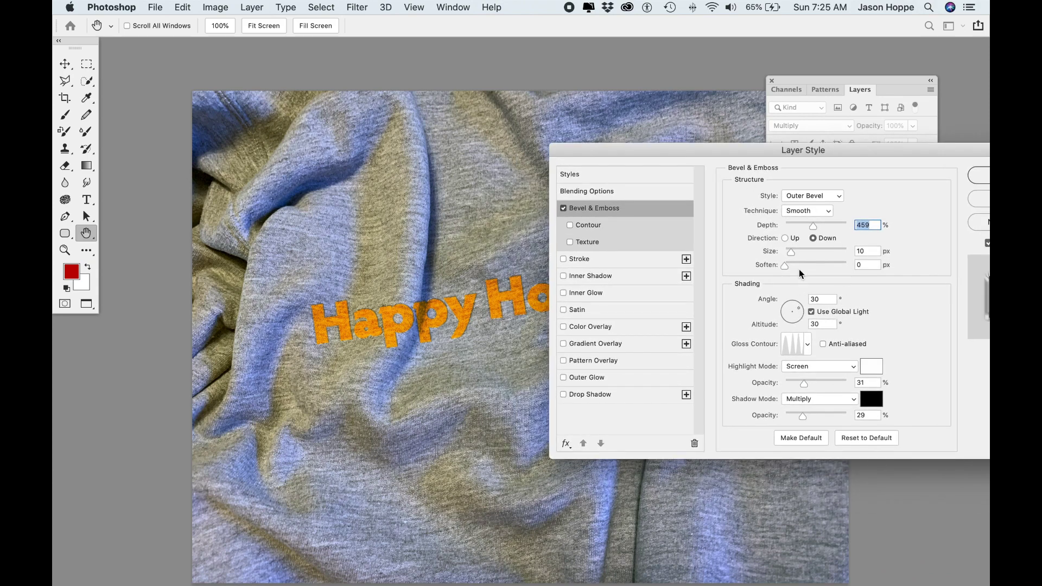
{"action": "left_click_drag", "start_coordinate": [812, 225], "coordinate": [809, 226]}
{"action": "left_click", "coordinate": [786, 238]}
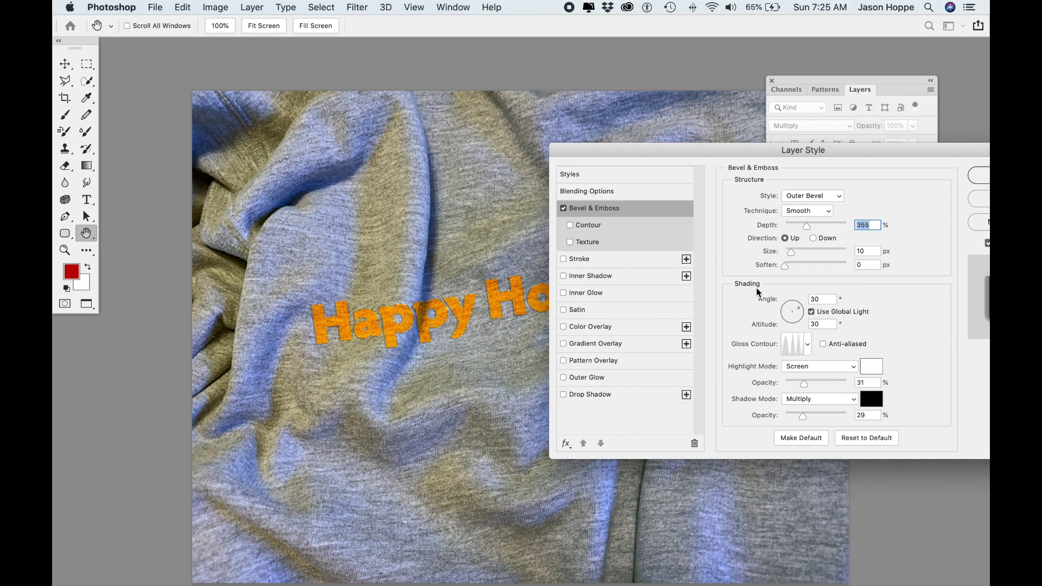
{"action": "left_click_drag", "start_coordinate": [798, 306], "coordinate": [793, 307]}
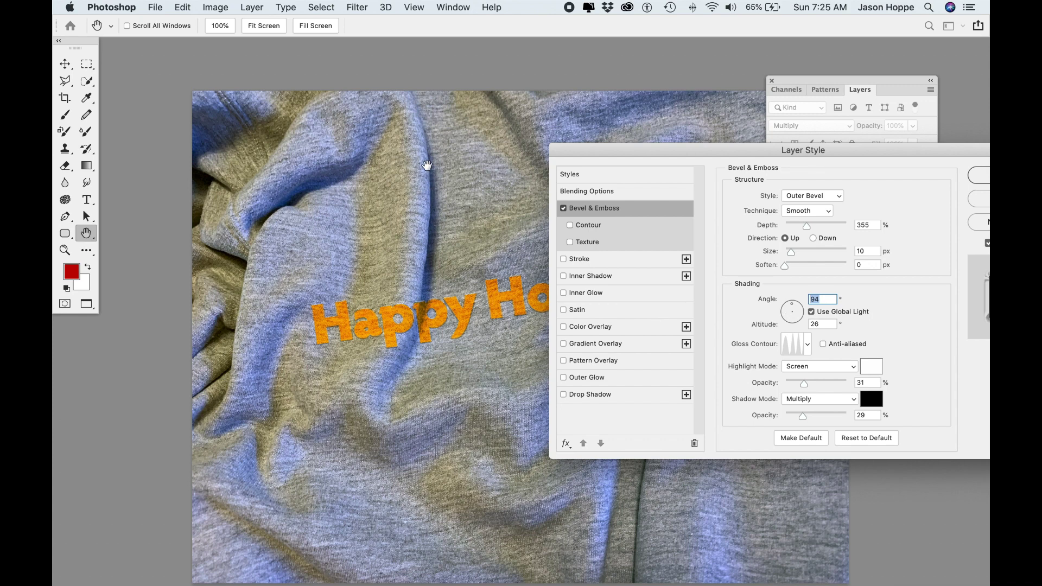
{"action": "left_click_drag", "start_coordinate": [793, 308], "coordinate": [795, 308]}
{"action": "mouse_move", "coordinate": [791, 252]}
{"action": "left_mouse_down"}
{"action": "mouse_move", "coordinate": [808, 252]}
{"action": "mouse_move", "coordinate": [796, 252]}
{"action": "left_mouse_up"}
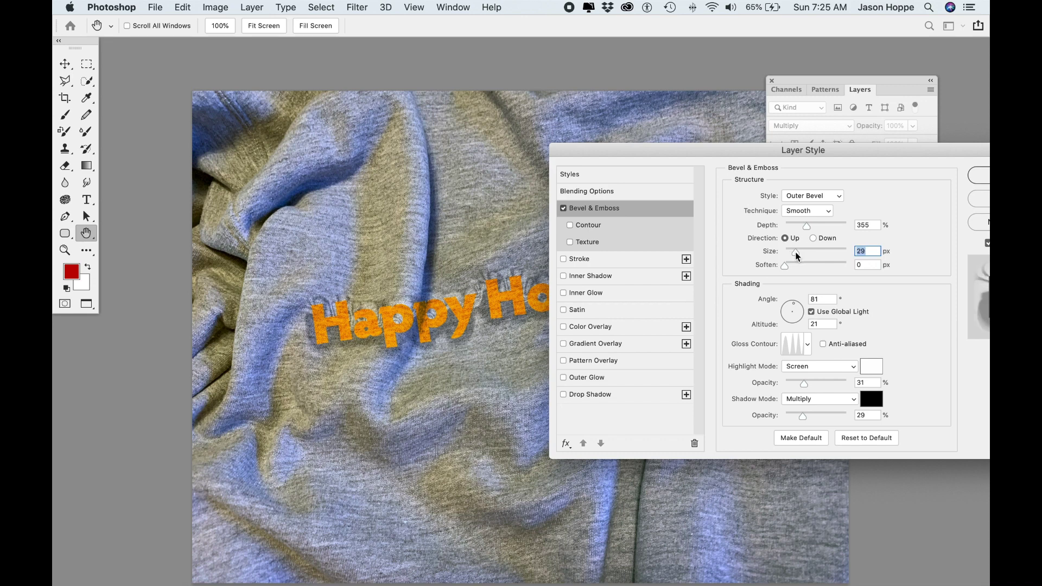
{"action": "left_click_drag", "start_coordinate": [792, 252], "coordinate": [790, 252]}
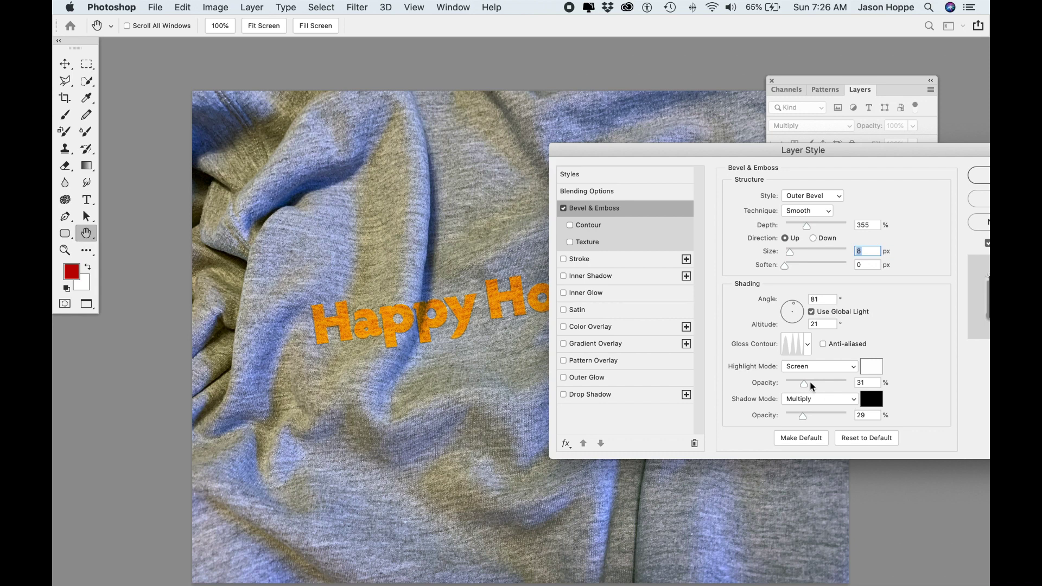
{"action": "left_click_drag", "start_coordinate": [805, 382], "coordinate": [801, 413]}
{"action": "left_click", "coordinate": [980, 174]}
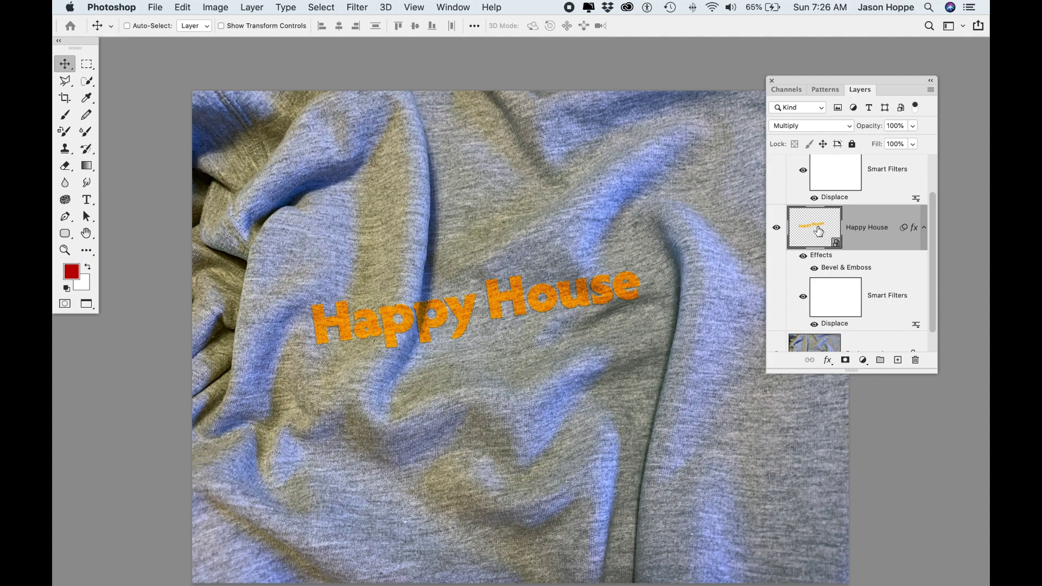
Open Atlas Logo.pdf as a smart object in its own document
{"action": "left_click", "coordinate": [156, 6]}
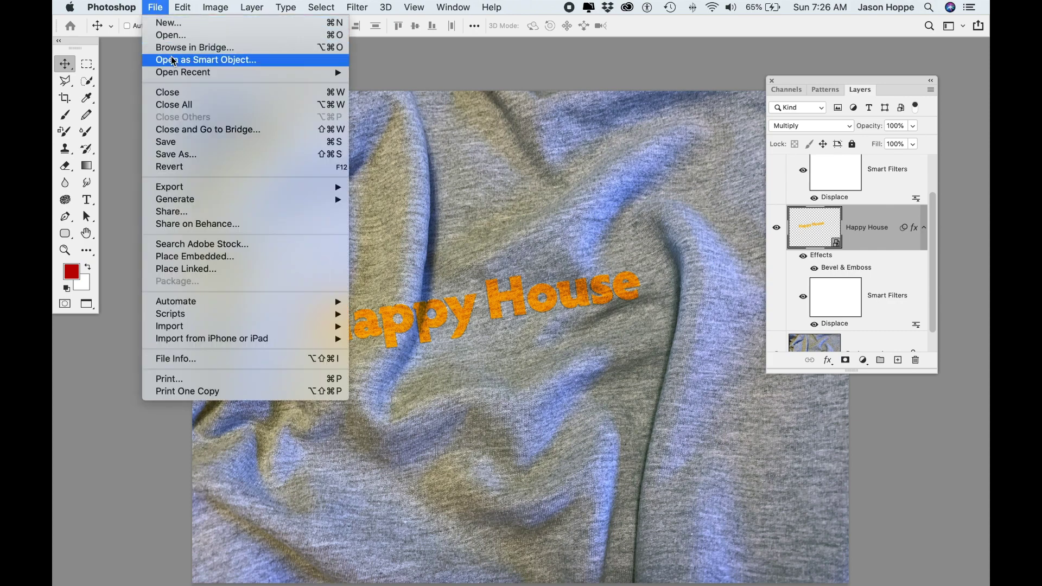
{"action": "left_click", "coordinate": [174, 61]}
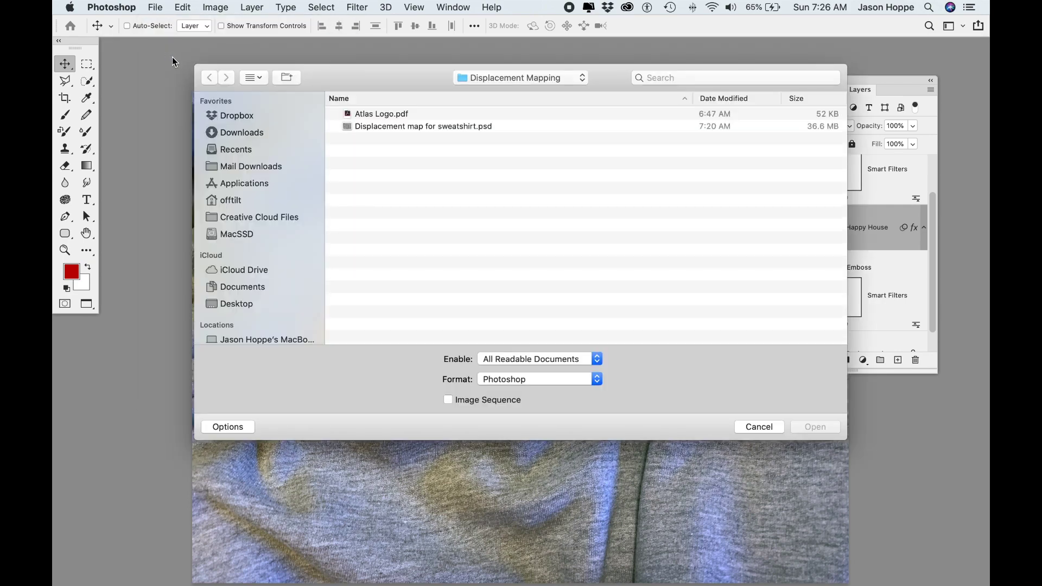
{"action": "left_click", "coordinate": [374, 114]}
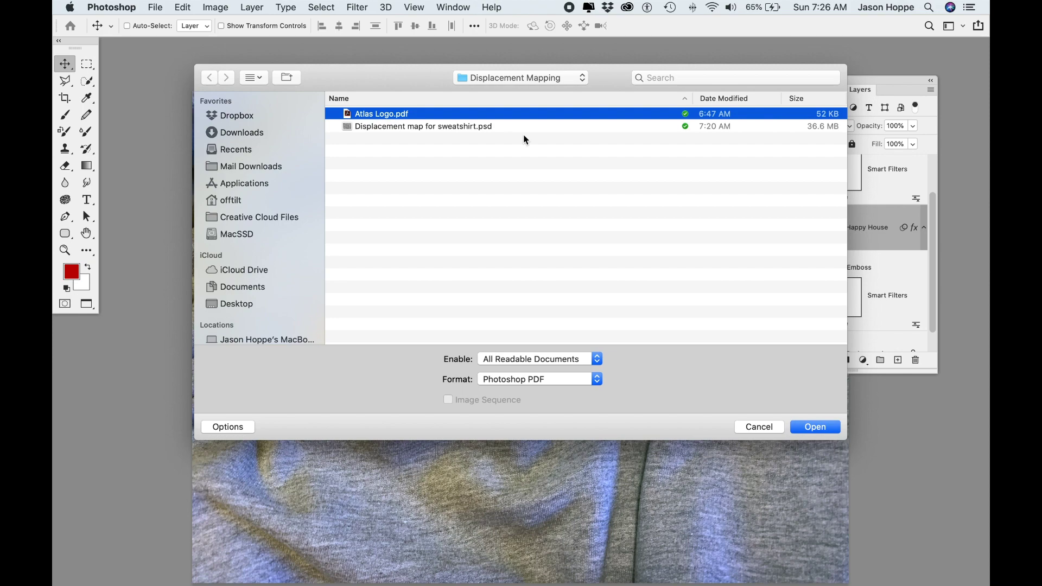
{"action": "left_click", "coordinate": [816, 429]}
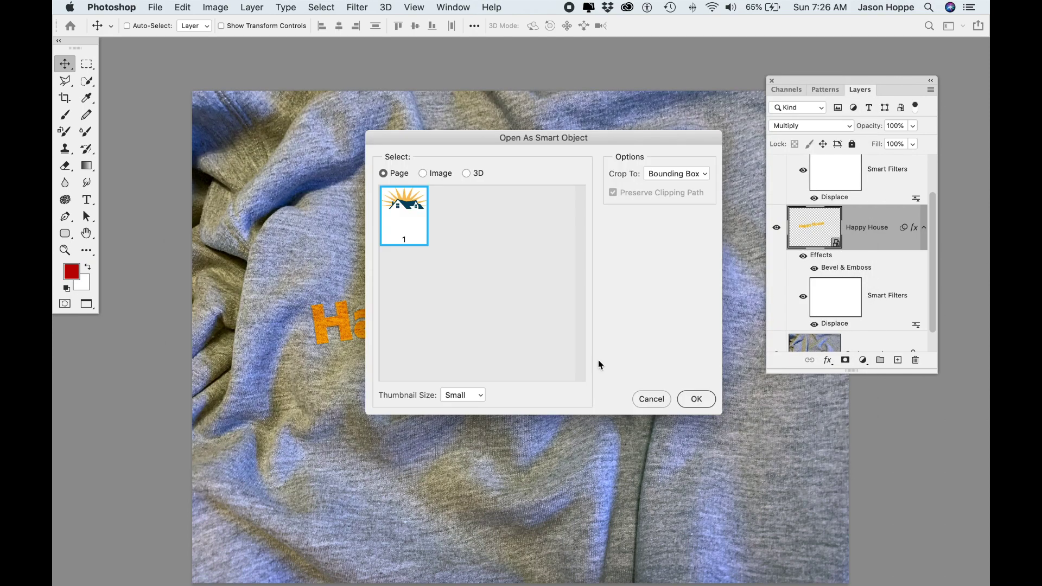
{"action": "left_click", "coordinate": [697, 399]}
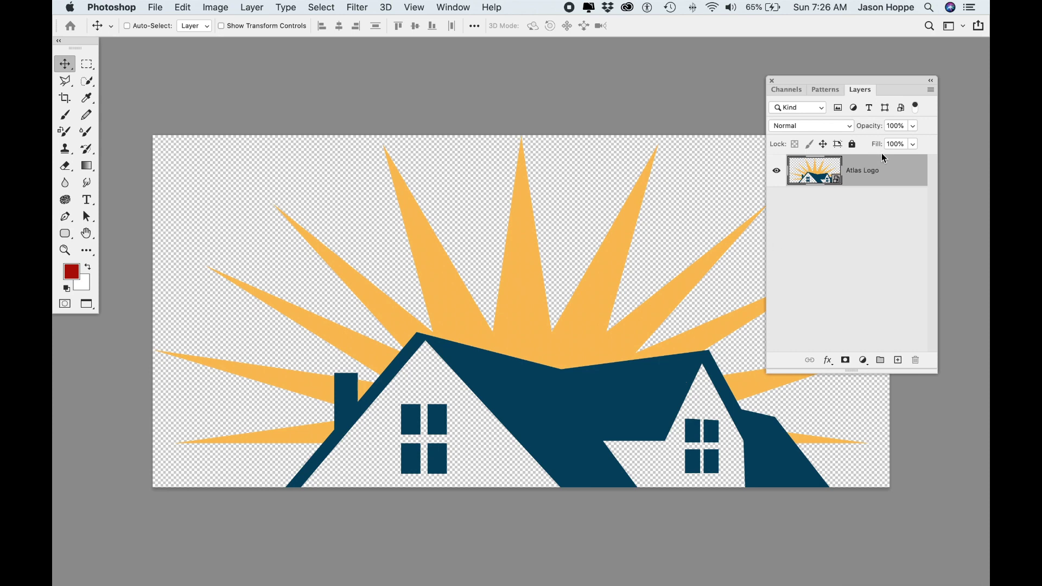
Duplicate the Atlas Logo layer into Wrinkled sweatshirt.jpg, accepting the colour profile conversion
{"action": "right_click", "coordinate": [886, 162]}
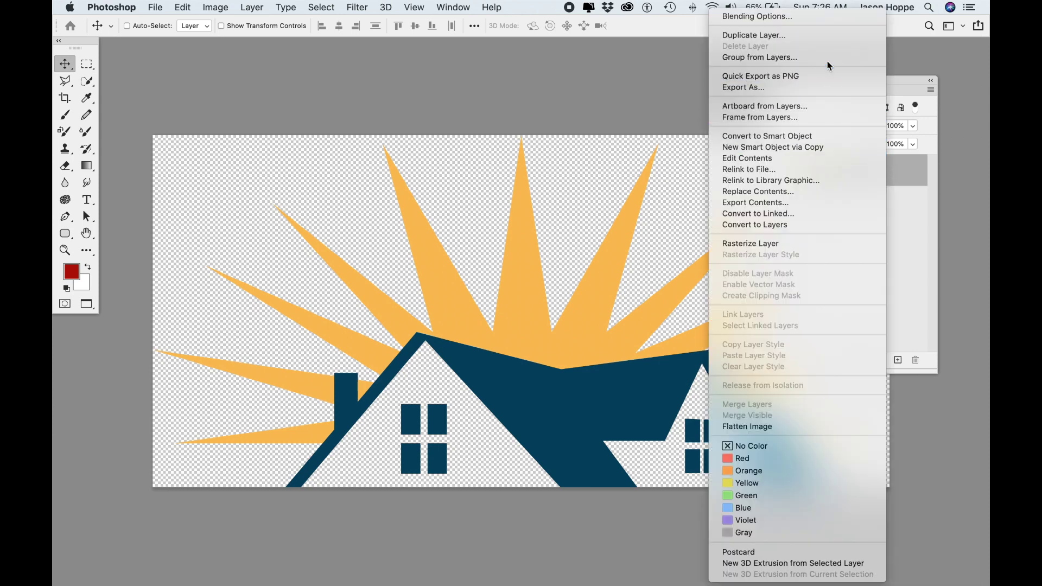
{"action": "left_click", "coordinate": [804, 35]}
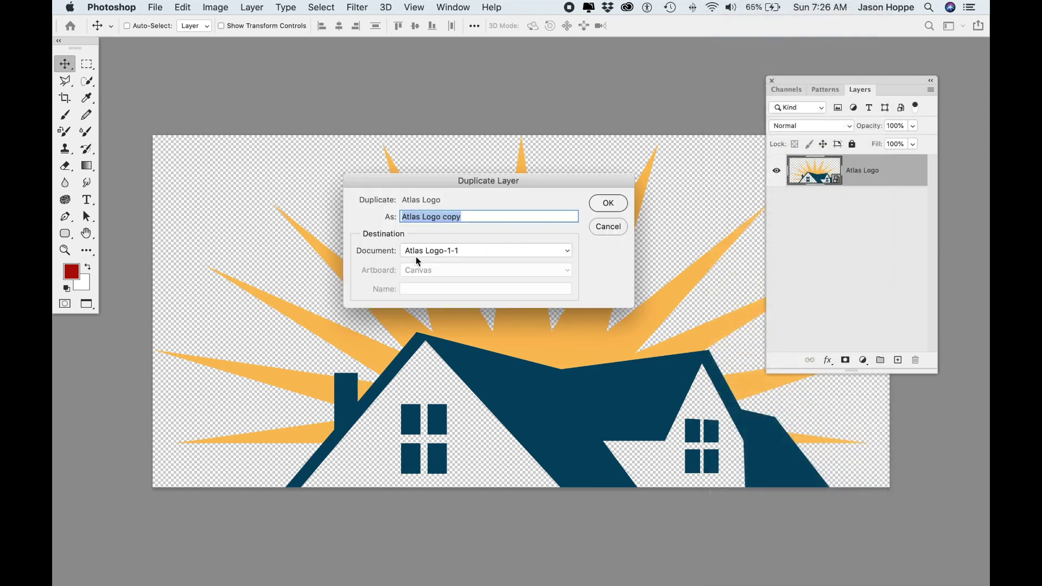
{"action": "left_click", "coordinate": [449, 252]}
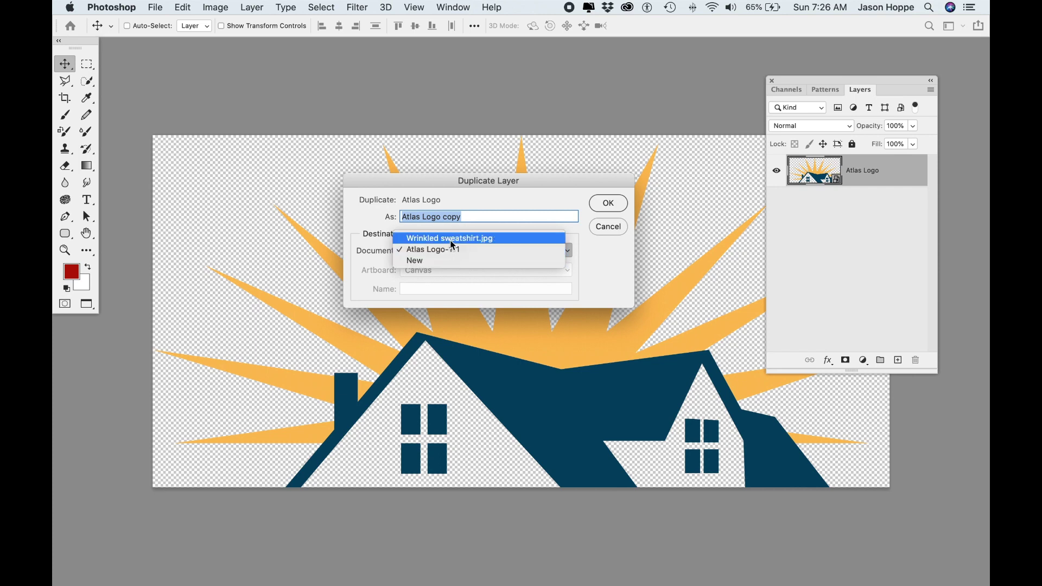
{"action": "left_click", "coordinate": [450, 240]}
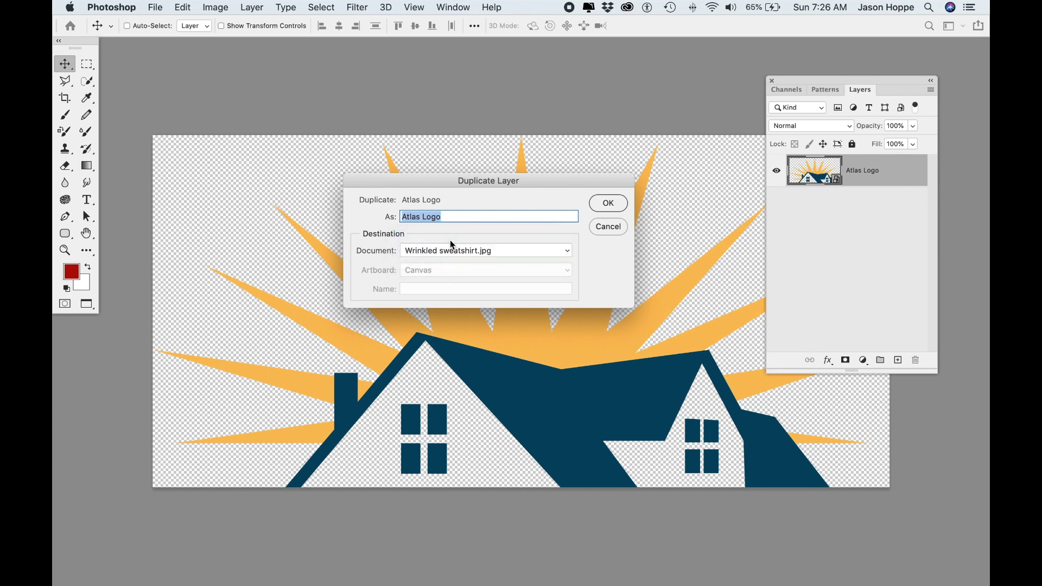
{"action": "left_click", "coordinate": [619, 202]}
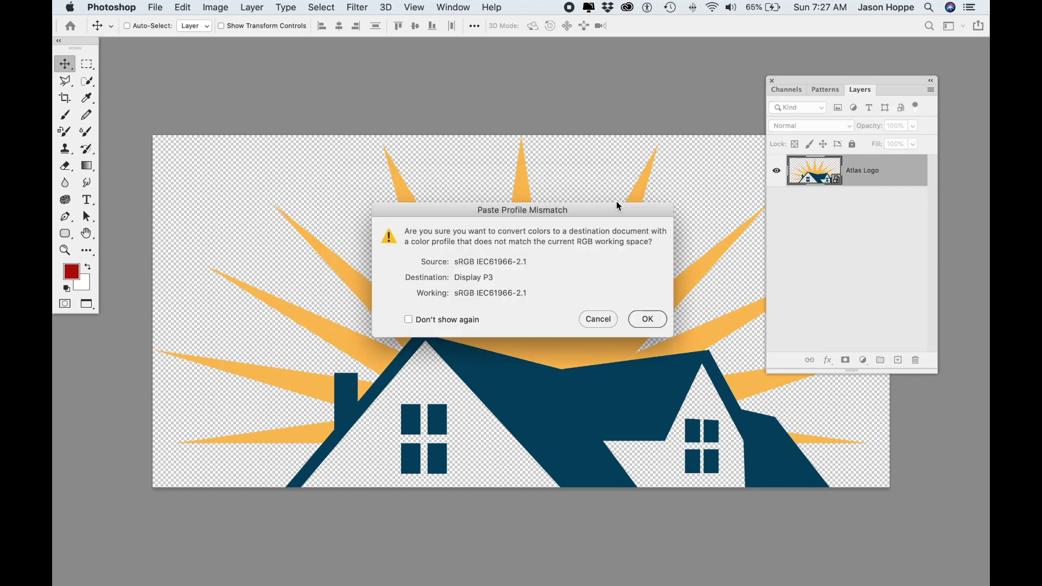
{"action": "left_click", "coordinate": [645, 320]}
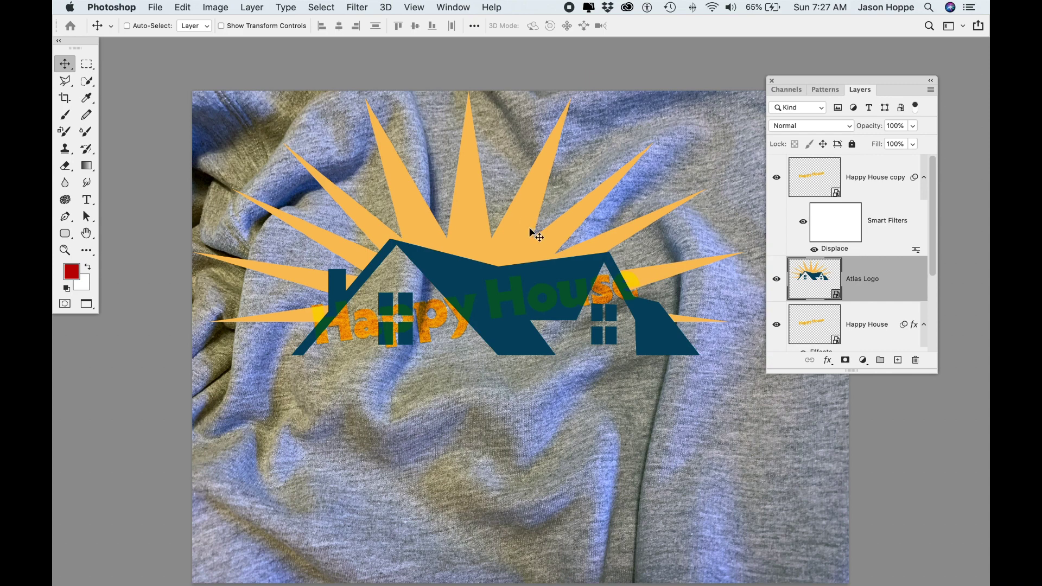
Scale down the Atlas Logo, rotate it about -8.7°, and place it above the Happy House text
{"action": "key", "text": "super+minus"}
{"action": "key", "text": "super+t"}
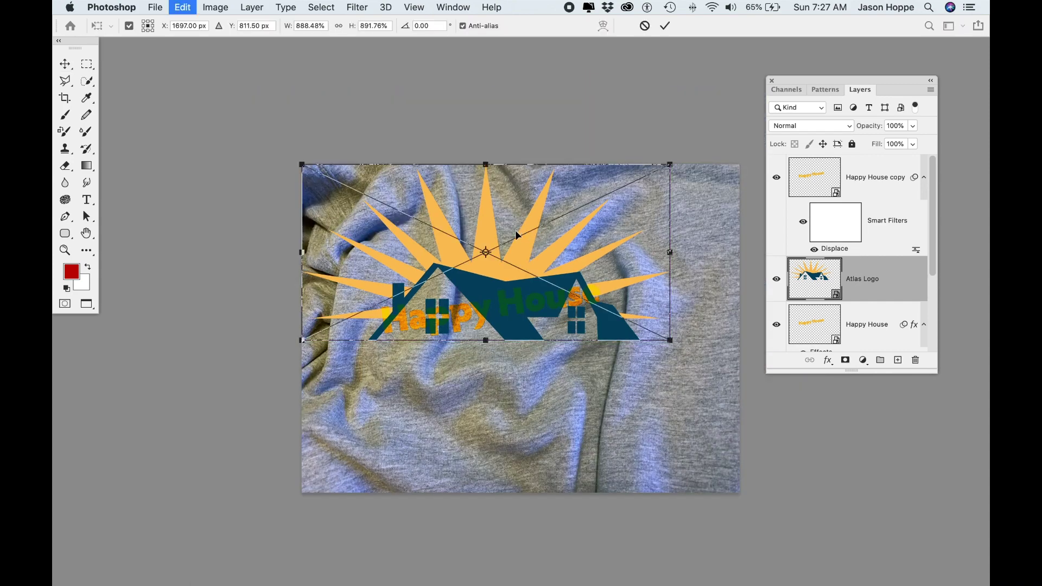
{"action": "left_click_drag", "start_coordinate": [671, 339], "coordinate": [513, 242]}
{"action": "left_click_drag", "start_coordinate": [500, 150], "coordinate": [486, 134]}
{"action": "left_click_drag", "start_coordinate": [446, 235], "coordinate": [506, 260]}
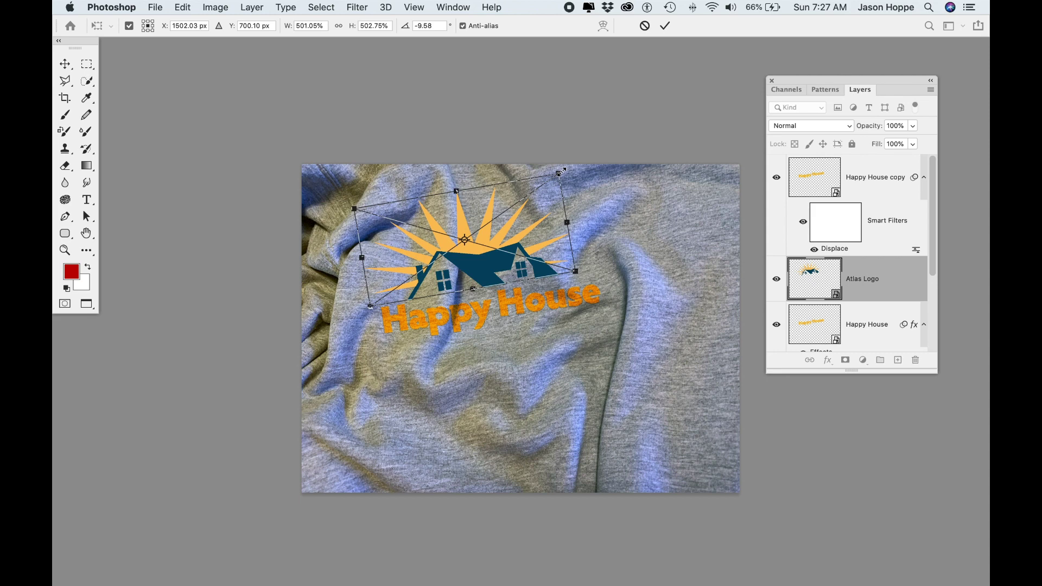
{"action": "left_click_drag", "start_coordinate": [559, 173], "coordinate": [545, 184]}
{"action": "left_click_drag", "start_coordinate": [471, 271], "coordinate": [489, 261]}
{"action": "left_click_drag", "start_coordinate": [557, 179], "coordinate": [560, 180]}
{"action": "key", "text": "Return"}
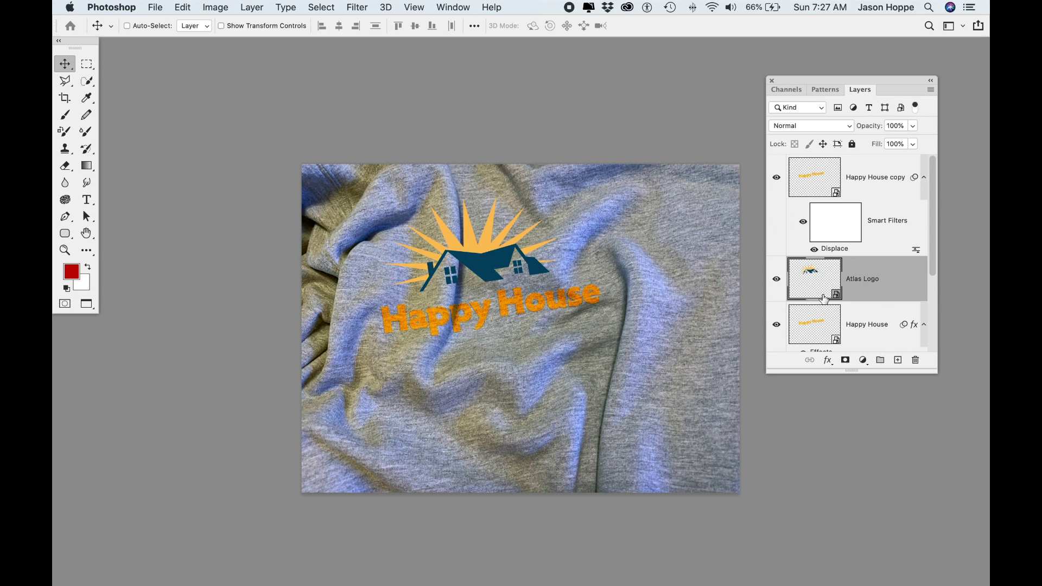
Apply a scale-5 Displace filter to the Atlas Logo using Displacement map for sweatshirt.psd
{"action": "left_click", "coordinate": [359, 7]}
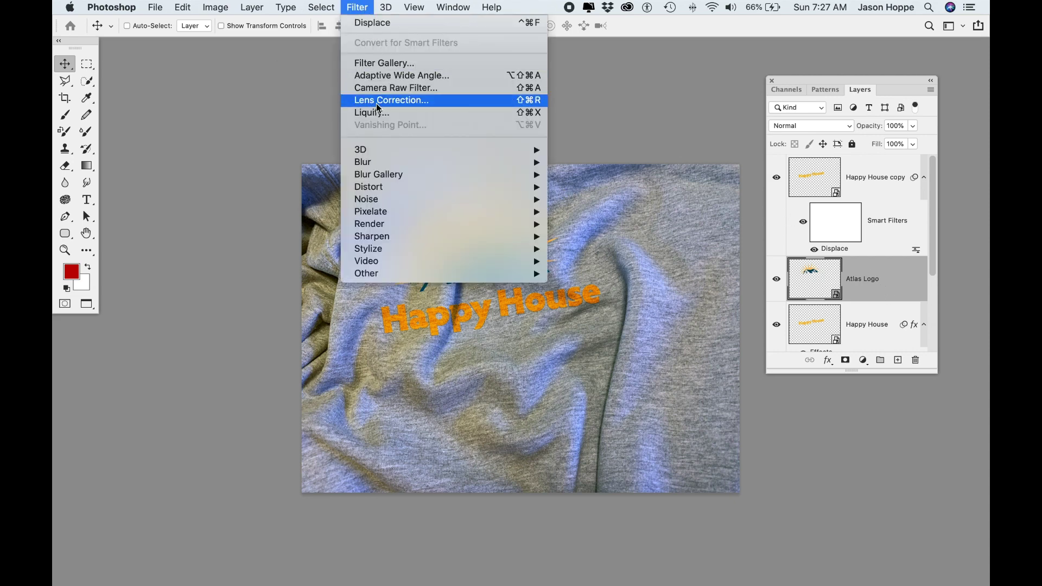
{"action": "mouse_move", "coordinate": [474, 186]}
{"action": "left_click", "coordinate": [587, 184]}
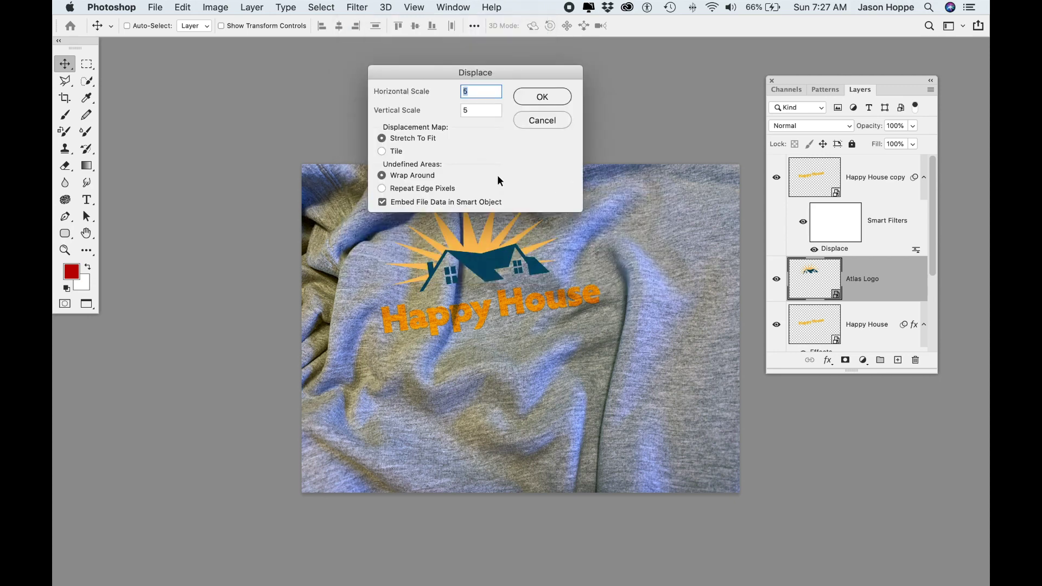
{"action": "left_click", "coordinate": [550, 99]}
{"action": "left_click", "coordinate": [416, 130]}
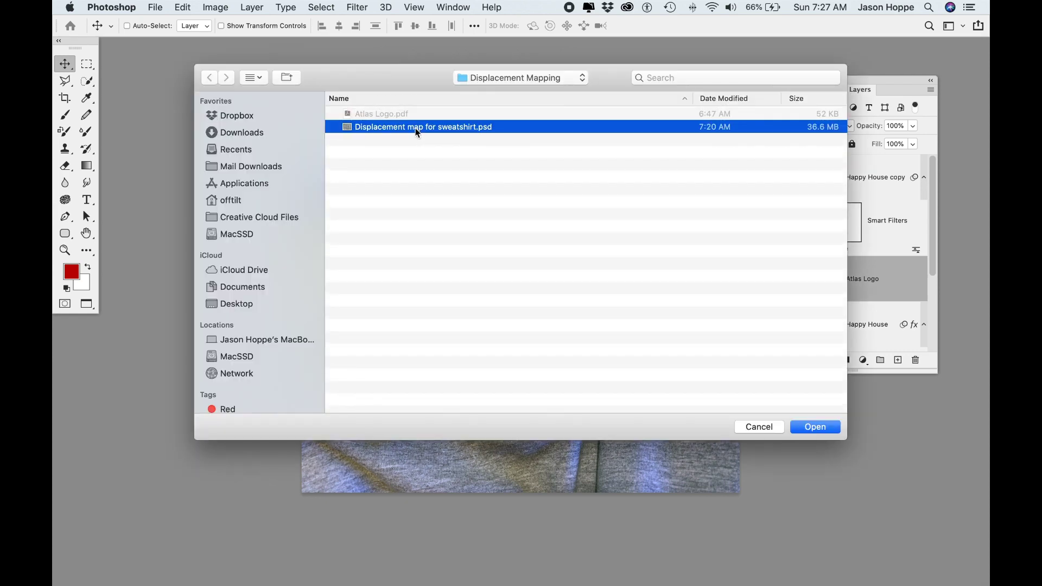
{"action": "left_click", "coordinate": [815, 427]}
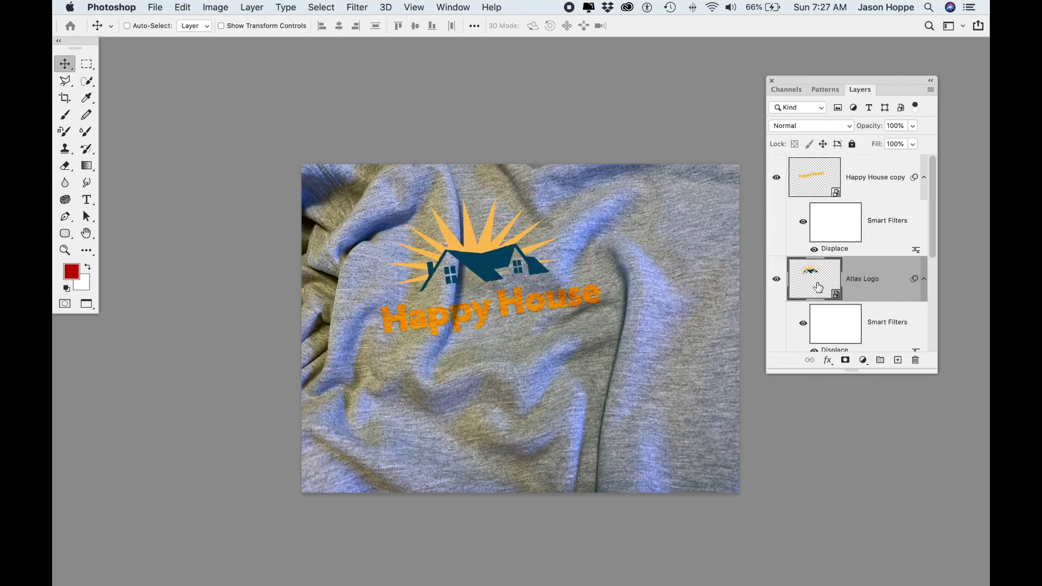
Set the Atlas Logo layer to Multiply and enlarge the Layers panel to show every layer
{"action": "left_click", "coordinate": [819, 129]}
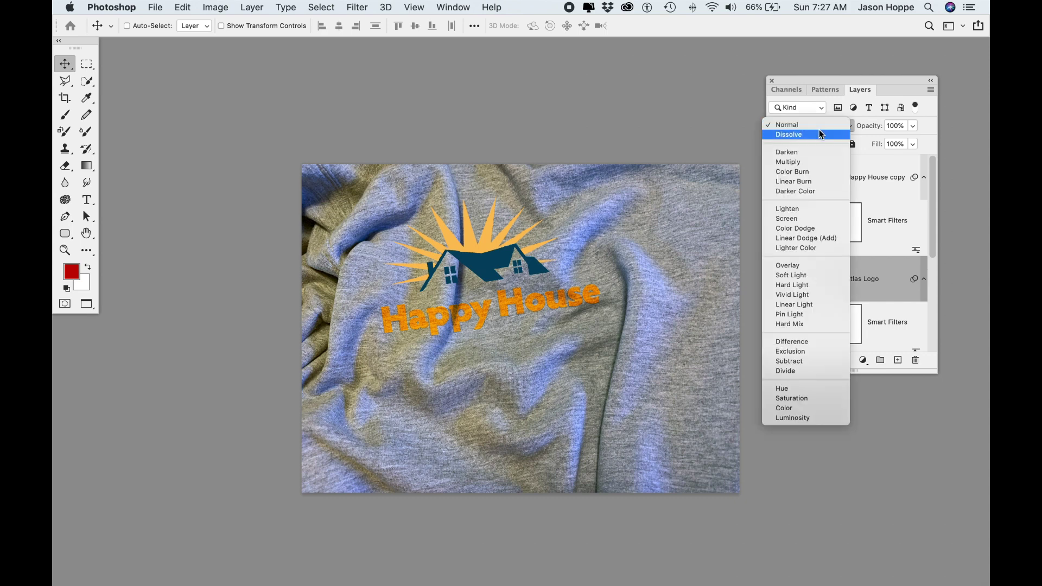
{"action": "left_click", "coordinate": [809, 161]}
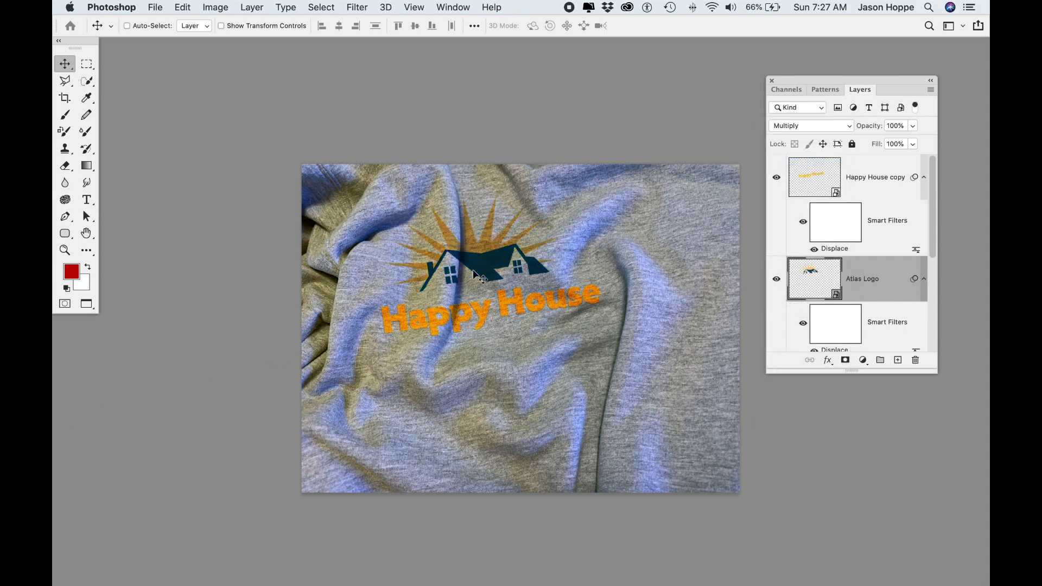
{"action": "scroll", "coordinate": [480, 269], "scroll_direction": "up", "scroll_amount": 3}
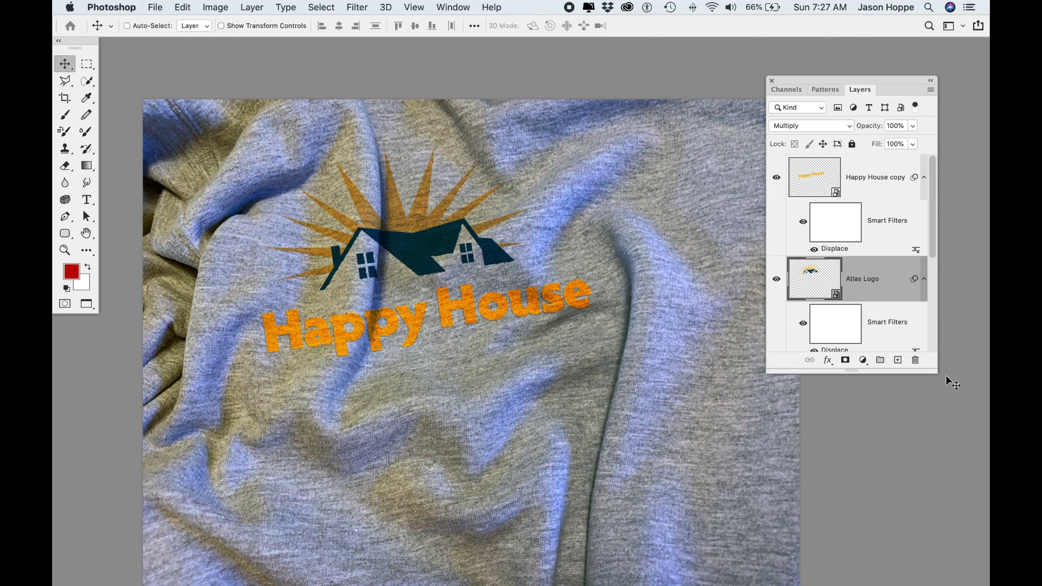
{"action": "left_click_drag", "start_coordinate": [933, 372], "coordinate": [970, 541]}
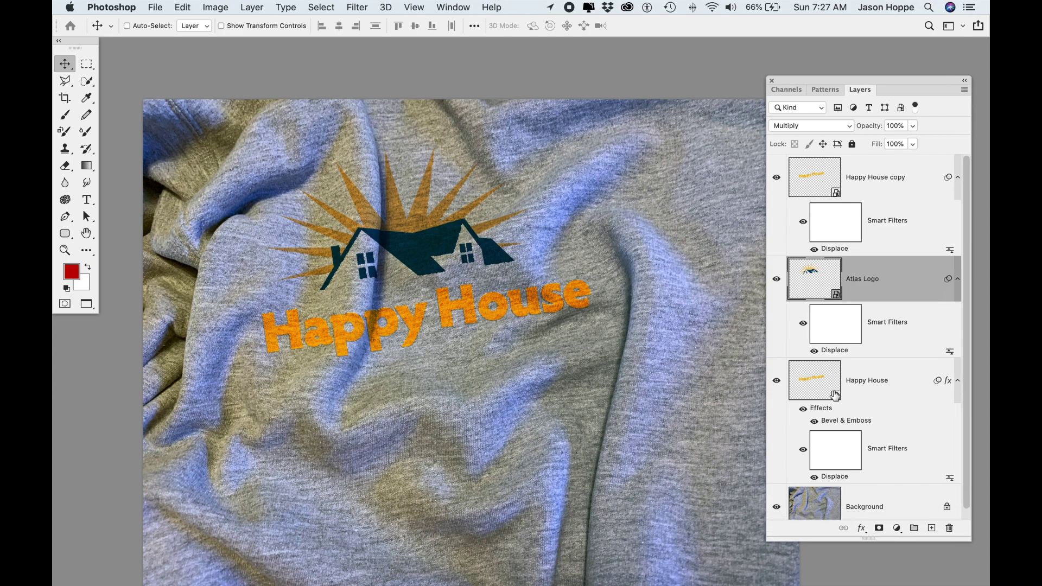
Copy the Happy House layer's Bevel & Emboss effect onto the Atlas Logo layer
{"action": "left_click", "coordinate": [804, 387]}
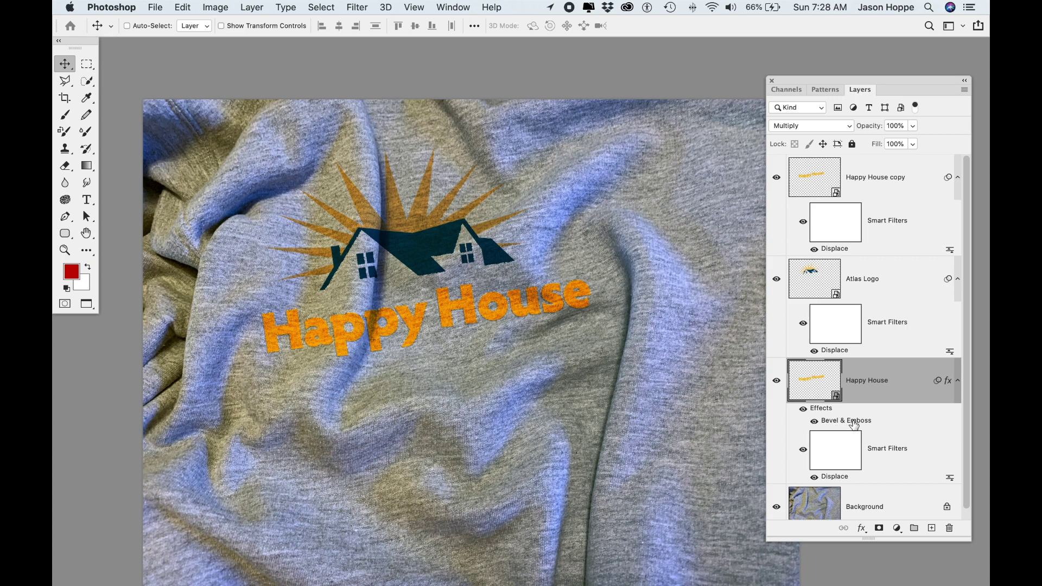
{"action": "left_click_drag", "start_coordinate": [855, 424], "coordinate": [861, 284]}
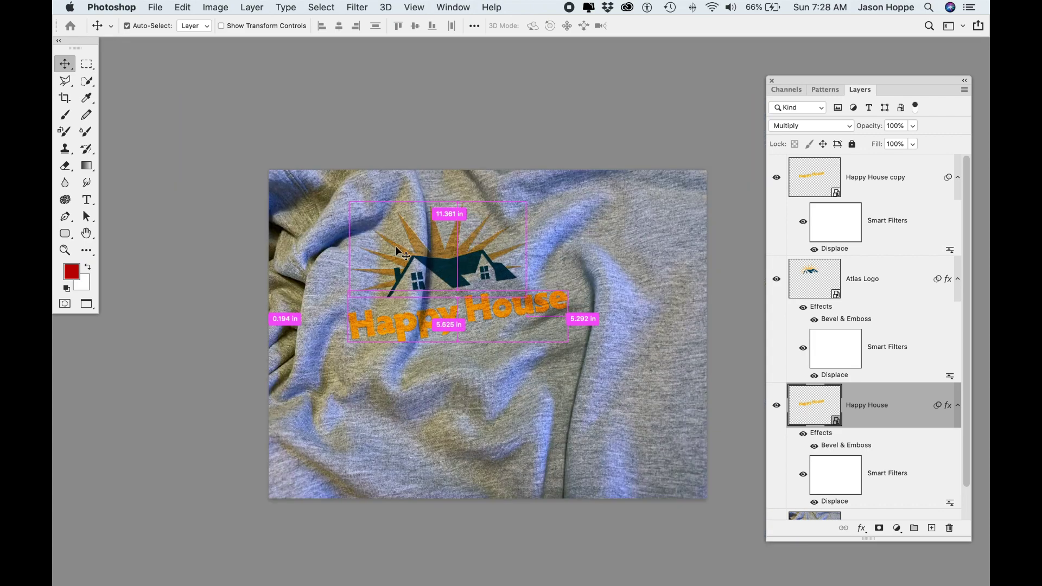
Zoom out and toggle the Happy House copy layer off and on to compare, leaving it hidden
{"action": "key", "text": "super+minus"}
{"action": "left_click", "coordinate": [777, 177]}
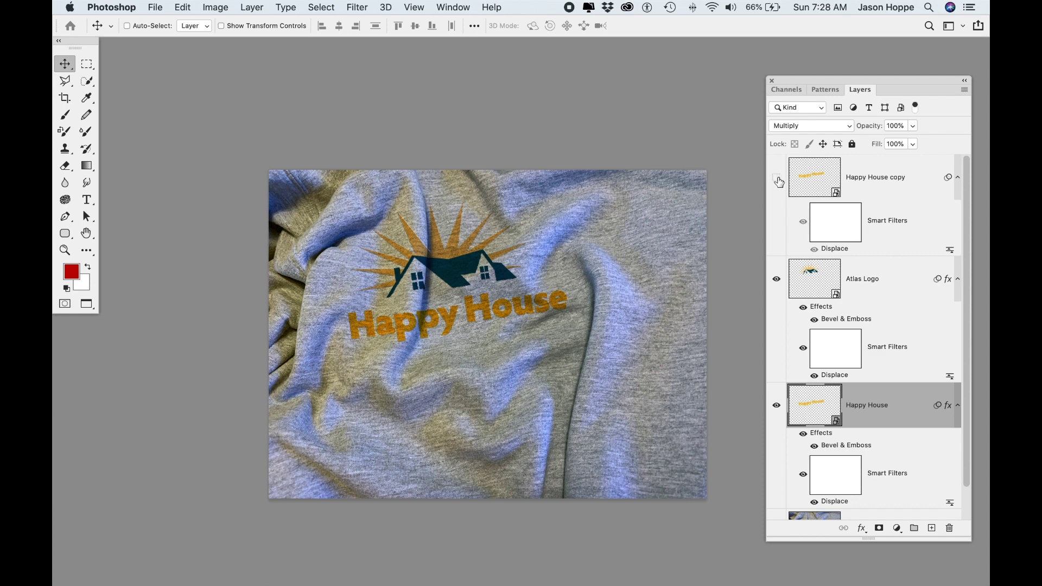
{"action": "left_click", "coordinate": [778, 182]}
{"action": "left_click", "coordinate": [778, 182]}
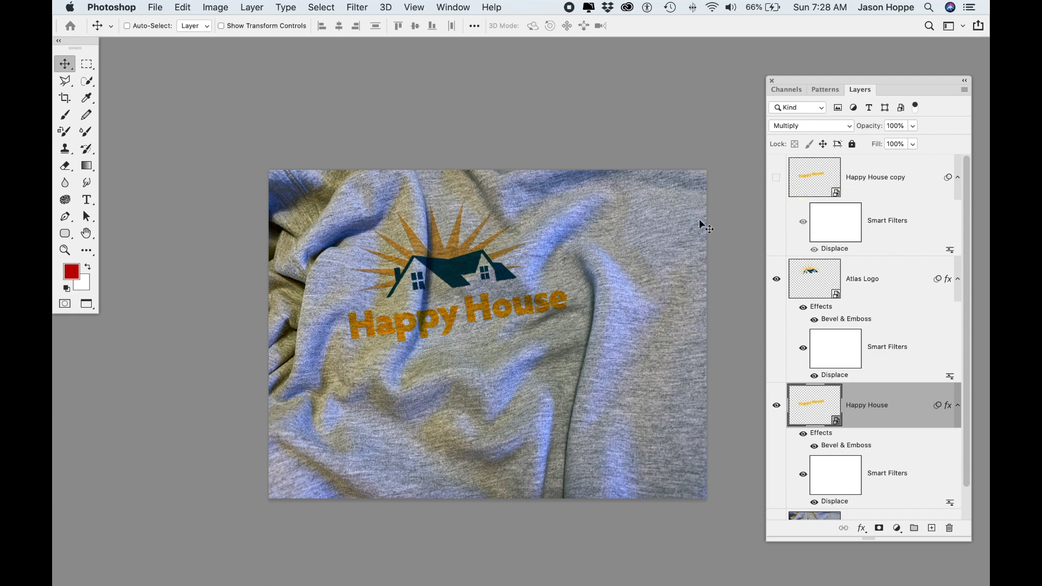